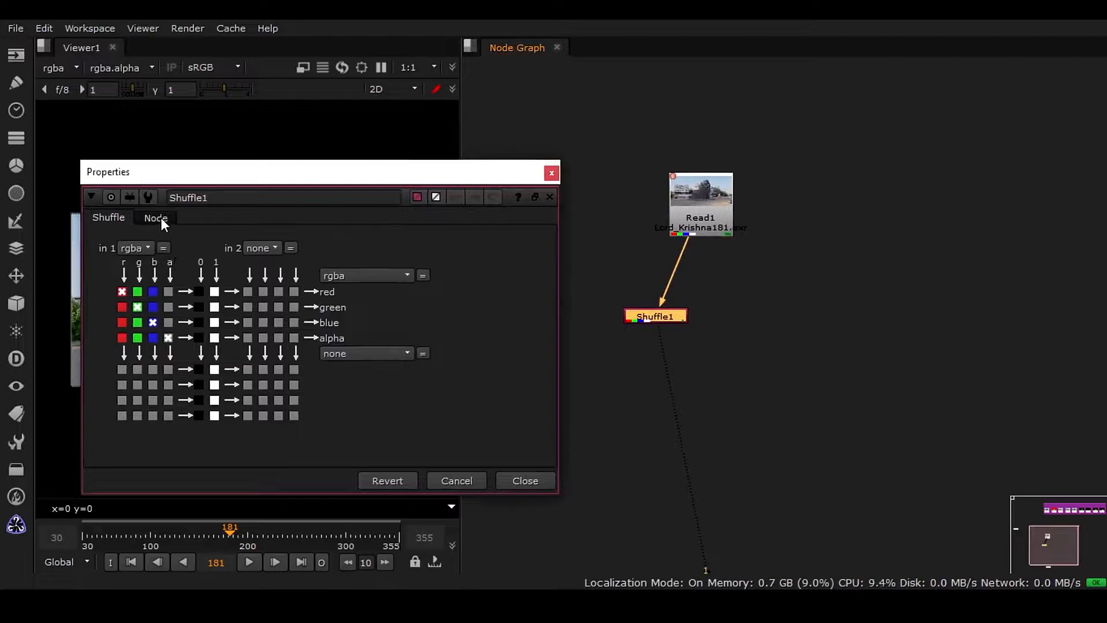
- Enable the postage stamp on the Shuffle1 node and set its first input layer to Dif_Dome
left_click(181, 433)
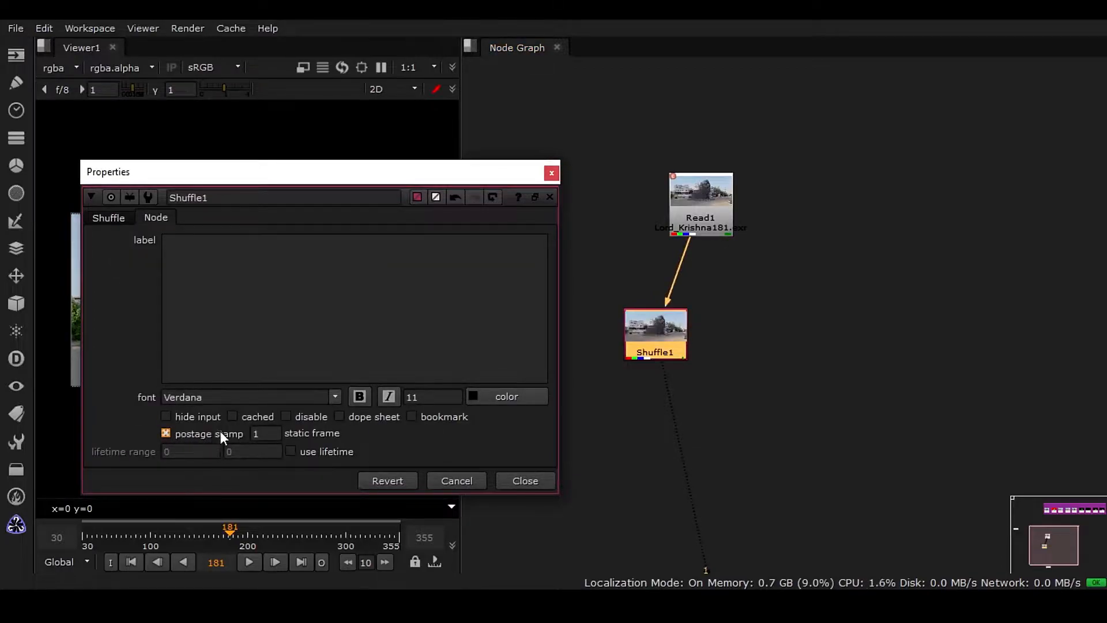
scroll(634, 300, "up", 3)
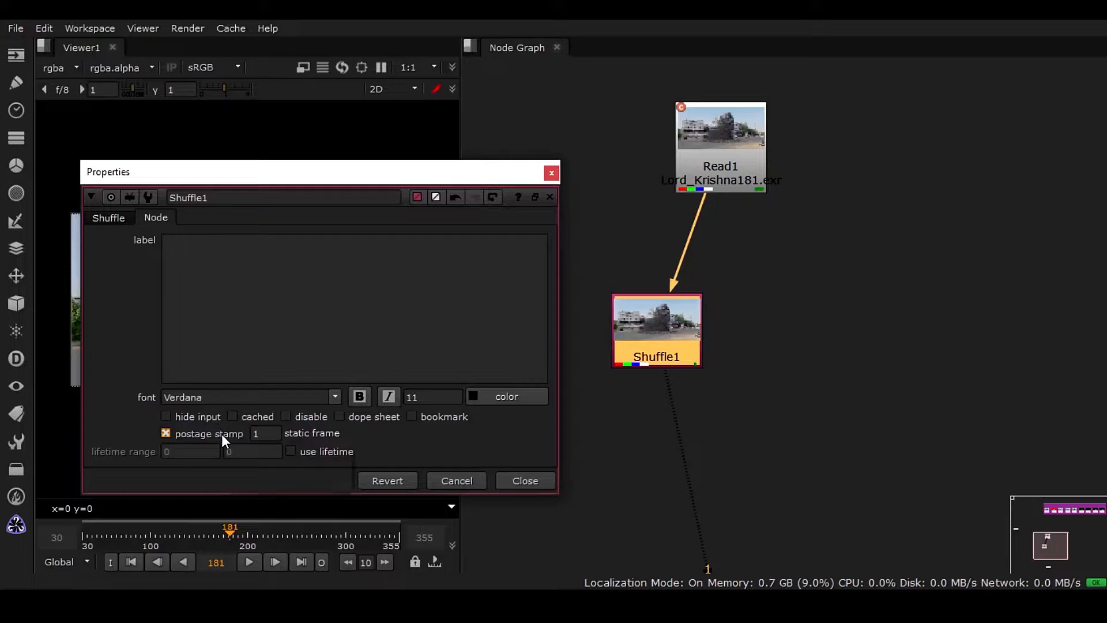
left_click(111, 217)
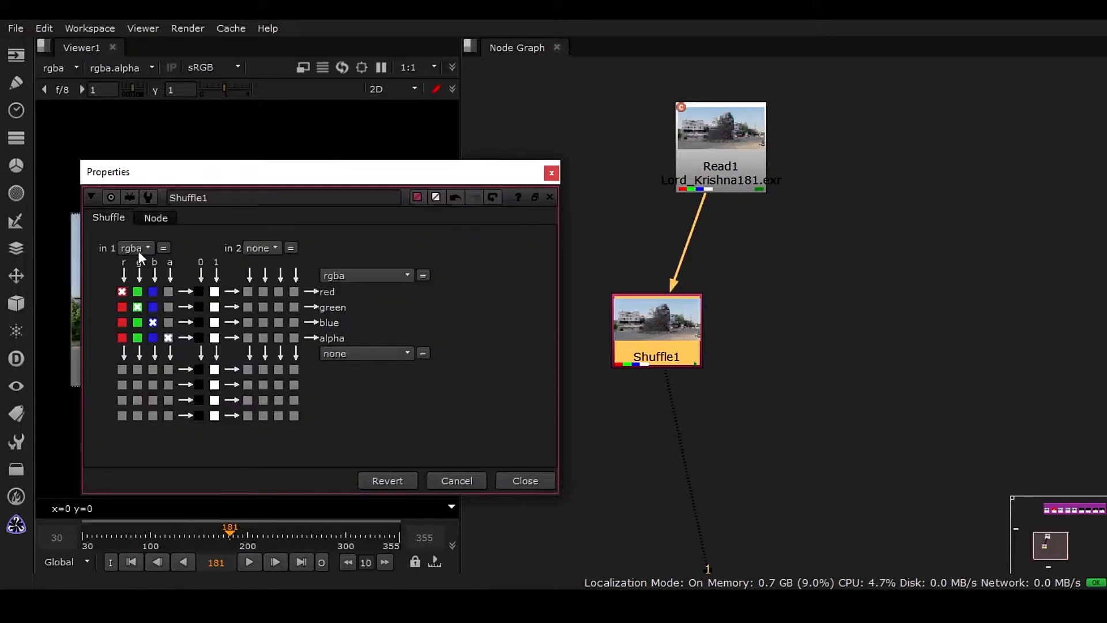
left_click(138, 249)
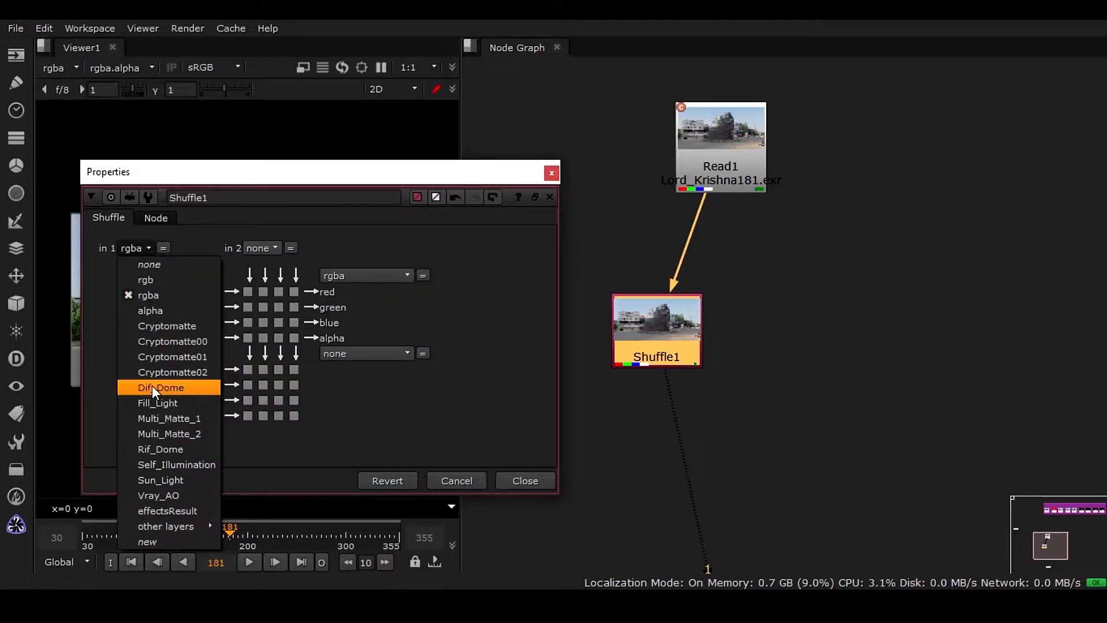
left_click(183, 388)
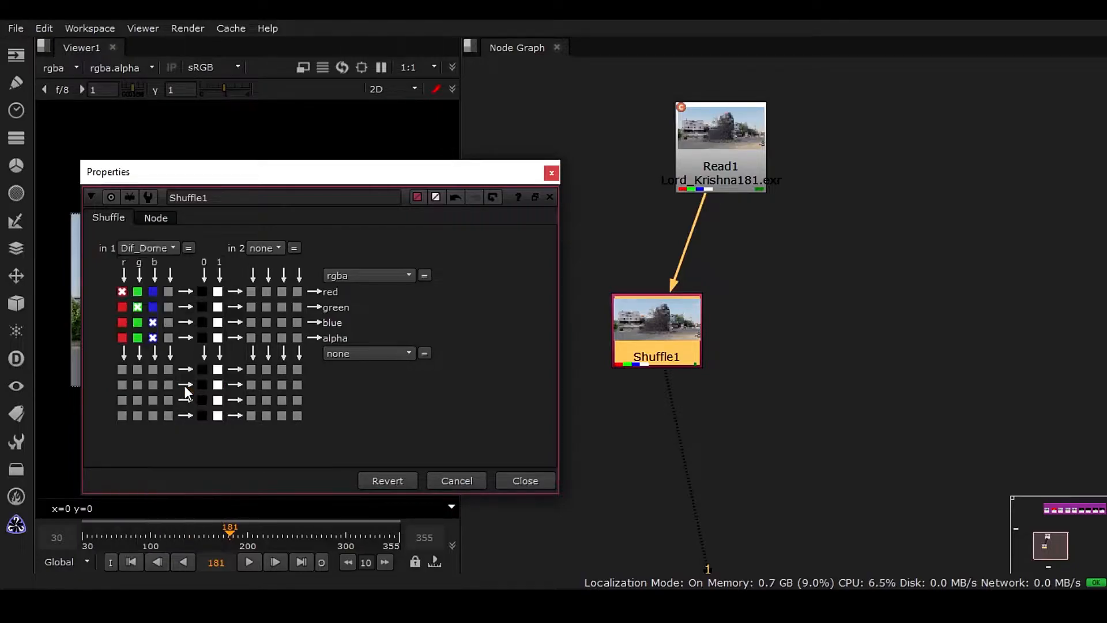
left_click(538, 484)
scroll(641, 366, "up", 3)
scroll(620, 375, "up", 2)
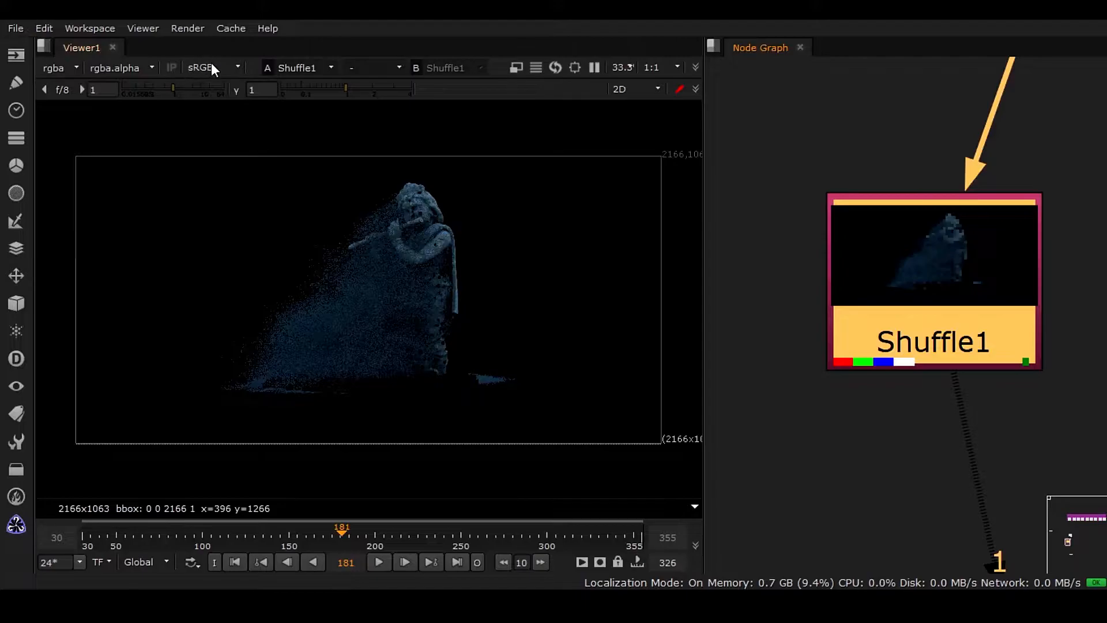
- Enlarge the viewer and display only the alpha channel of Shuffle1's output
left_click(212, 67)
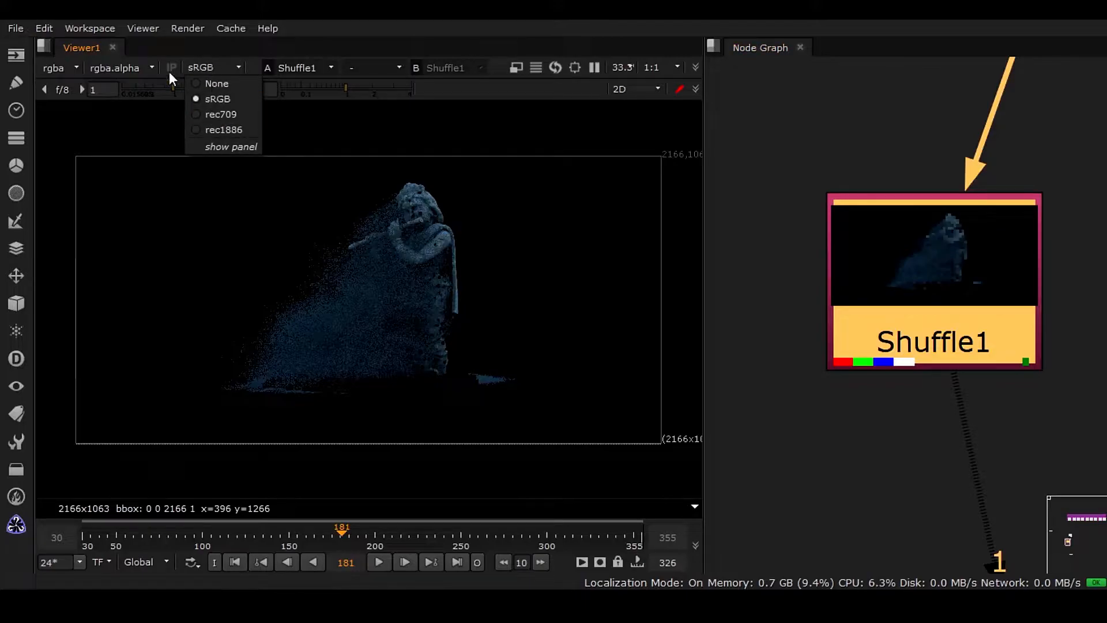
left_click(701, 136)
left_click_drag(703, 139, 880, 123)
left_click(198, 68)
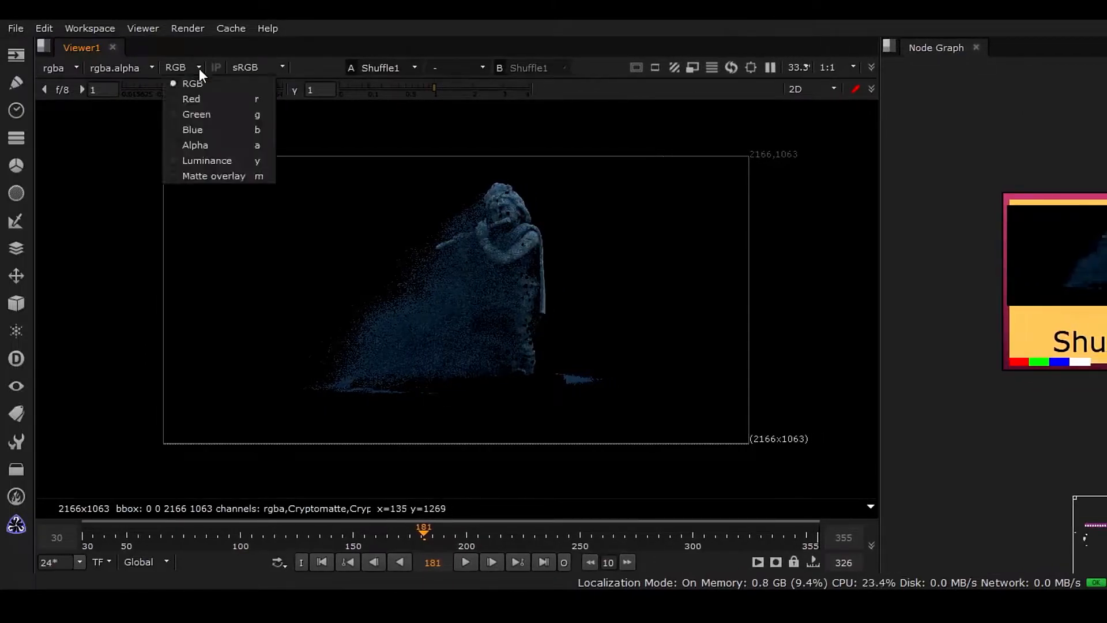
left_click(198, 139)
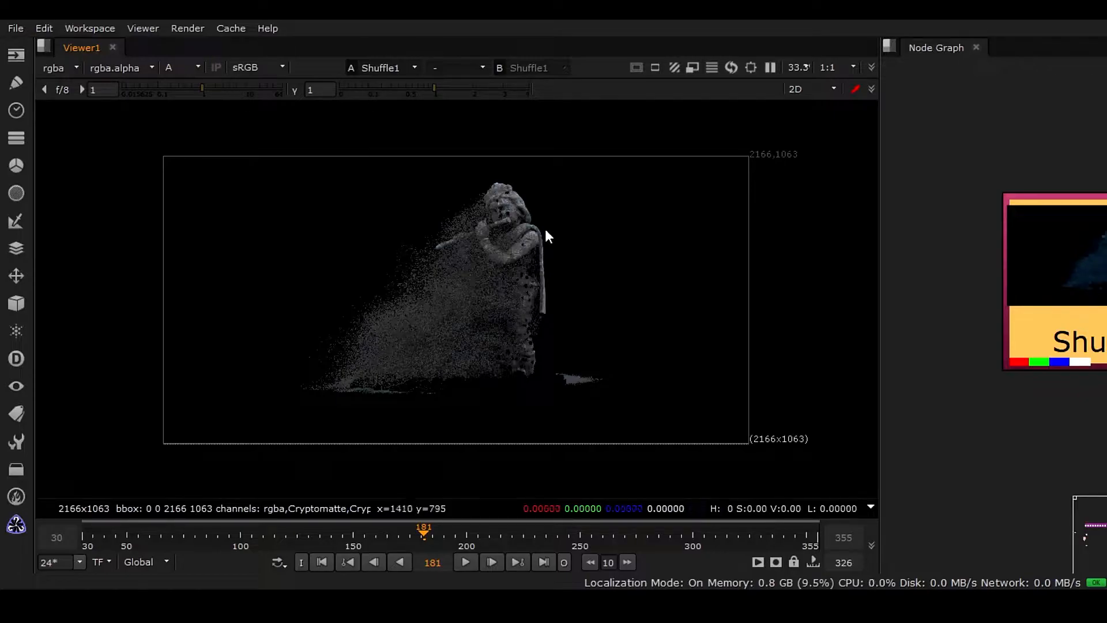
left_click(198, 68)
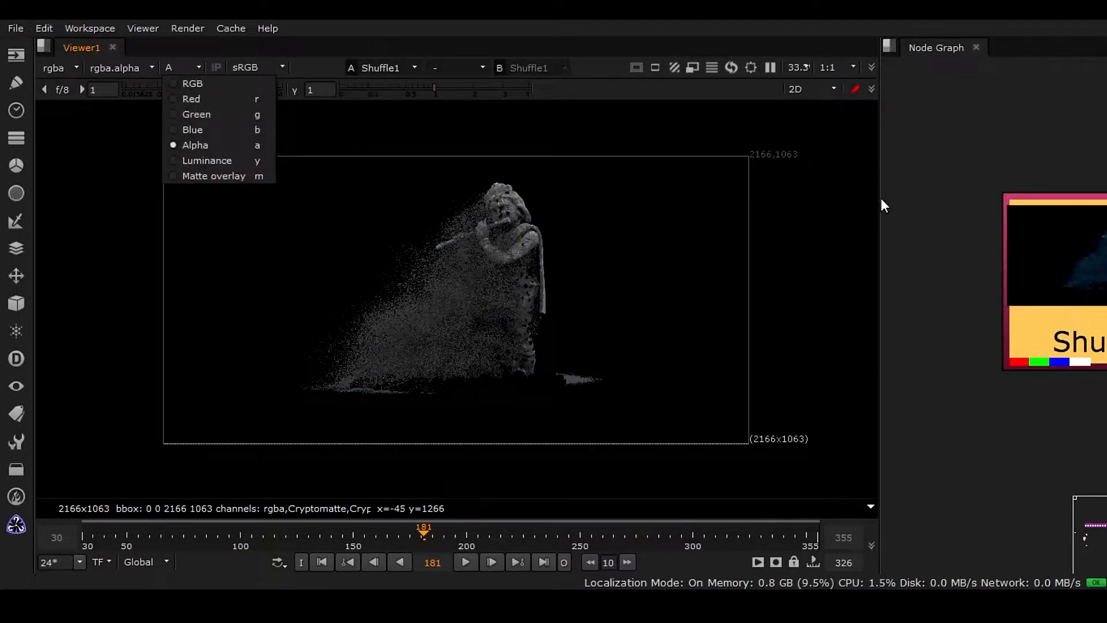
left_click(881, 218)
left_click(882, 220)
- Map Shuffle1's alpha output to constant 0 (black)
left_click_drag(880, 220, 425, 231)
double_click(674, 318)
left_click_drag(303, 180, 732, 165)
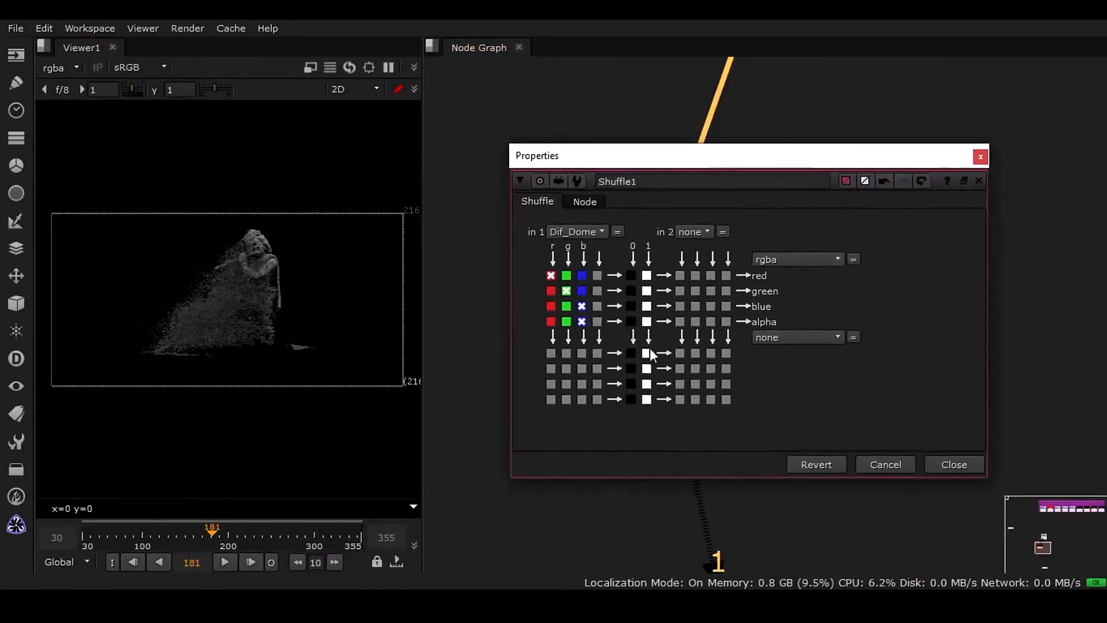
left_click(630, 321)
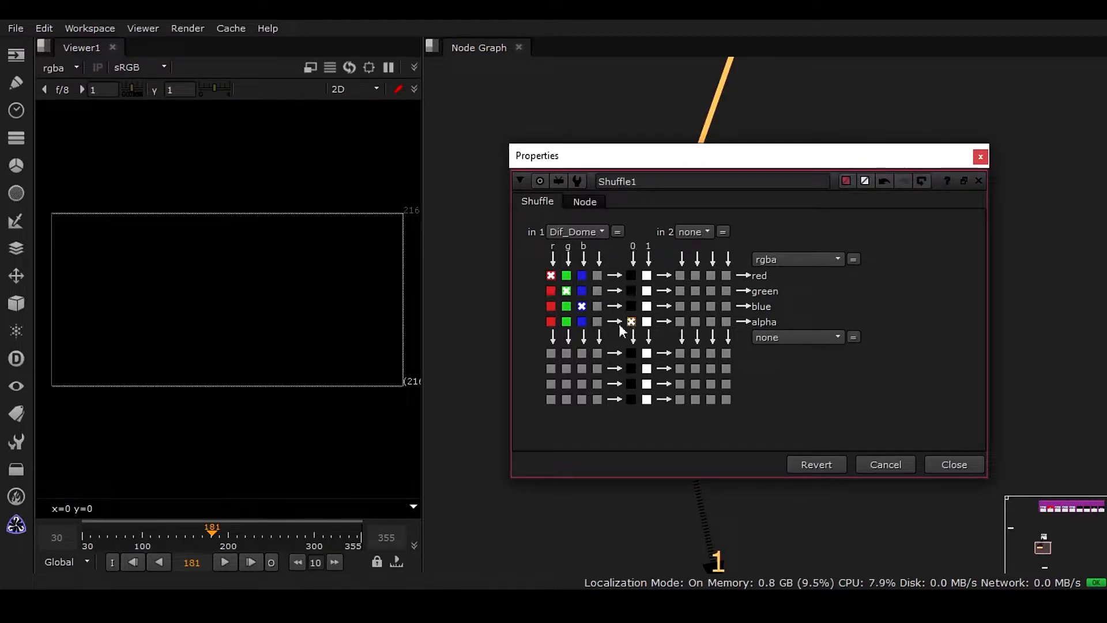
left_click(939, 463)
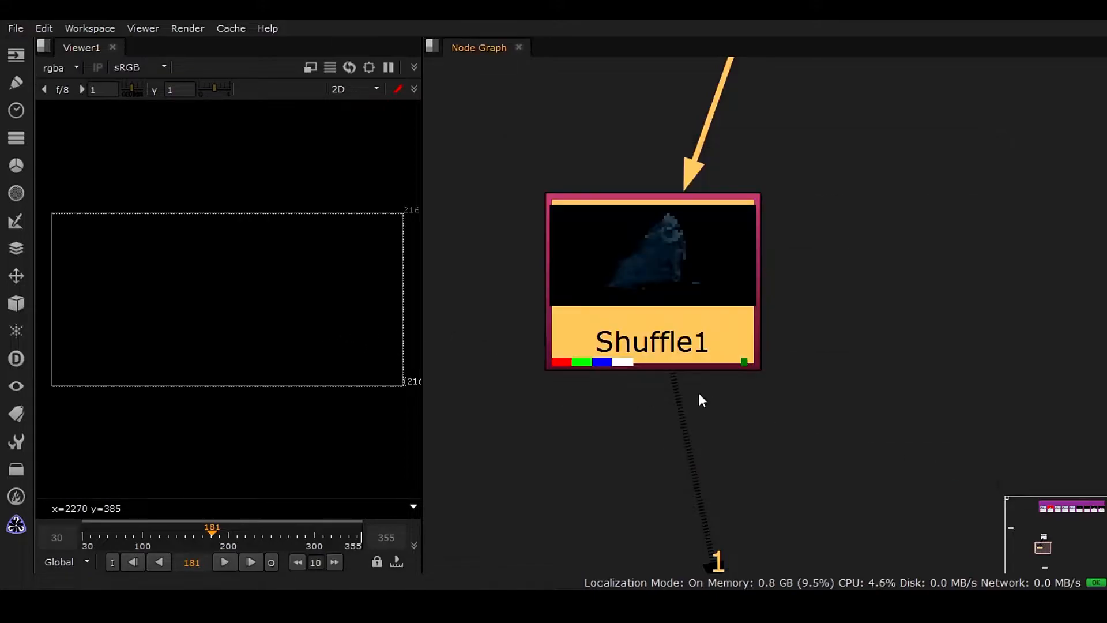
scroll(629, 426, "down", 2)
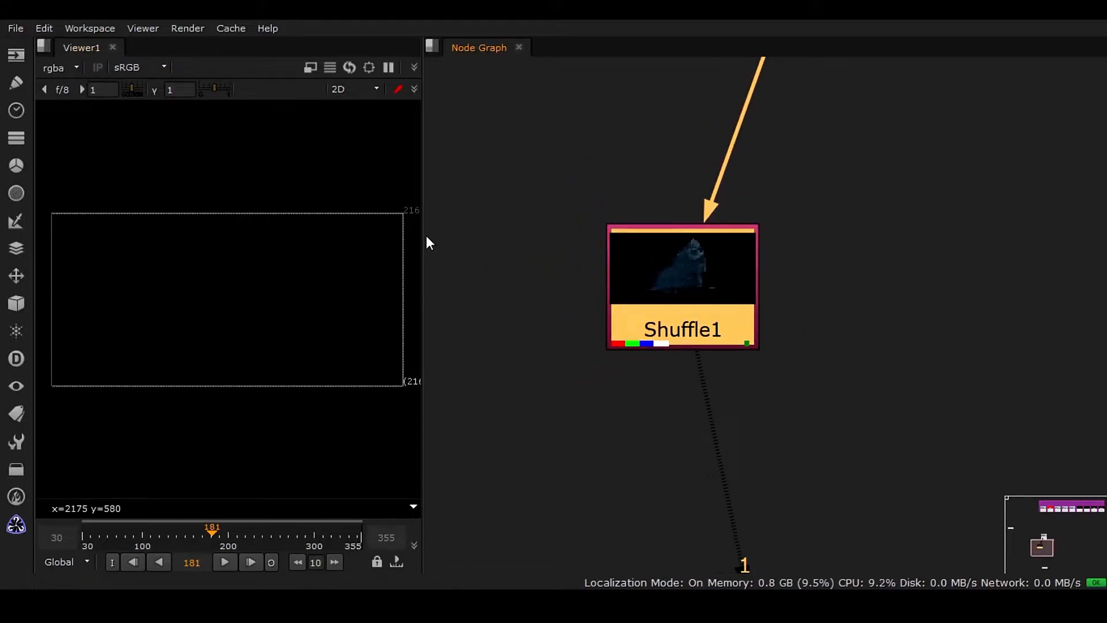
- Inspect Shuffle1's colour output in the viewer with the gain raised to 3, and reset the gain
left_click_drag(423, 235, 500, 265)
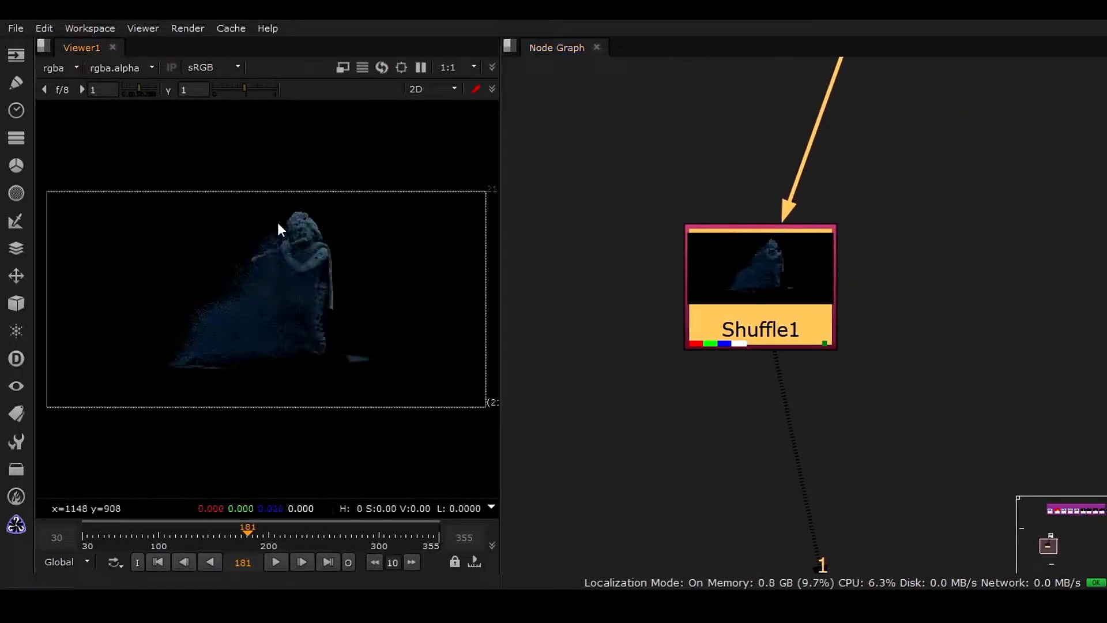
scroll(279, 264, "up", 2)
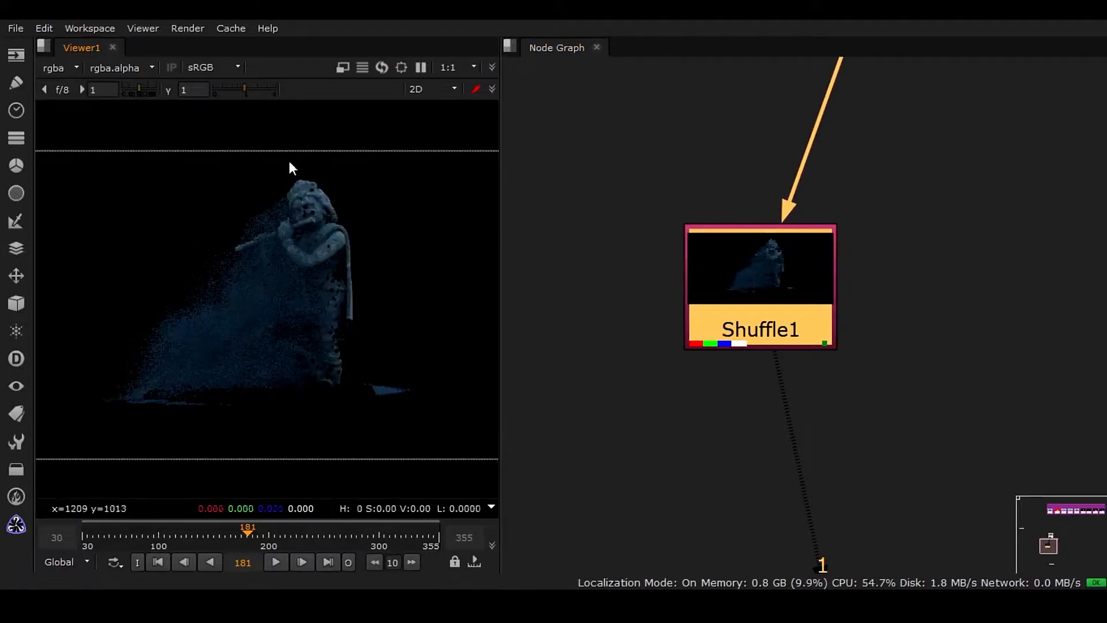
left_click_drag(147, 91, 144, 85)
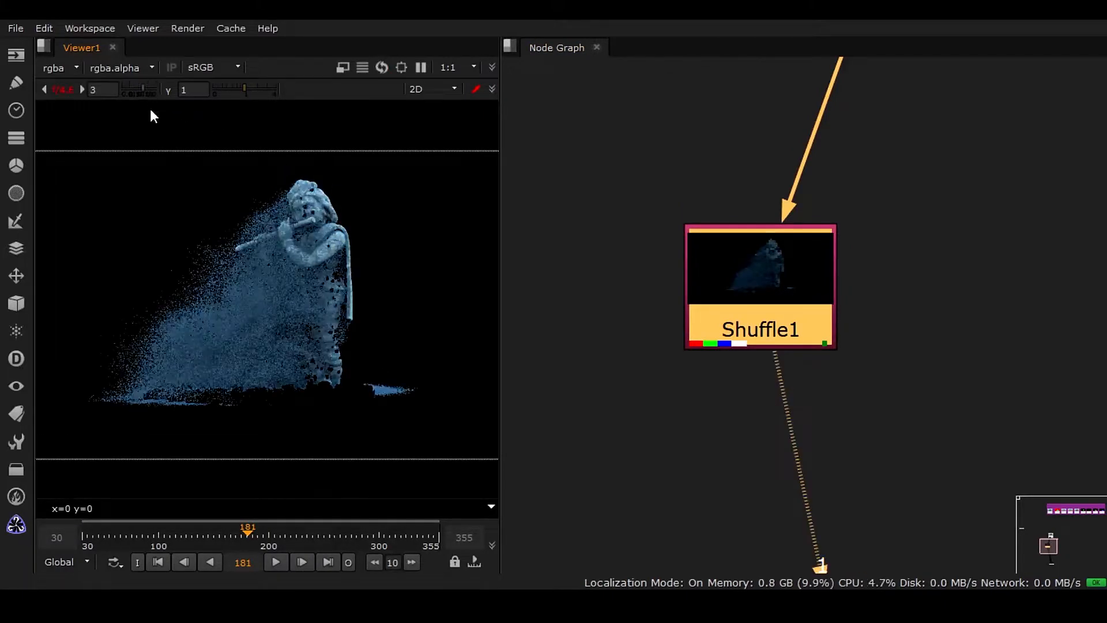
left_click(65, 89)
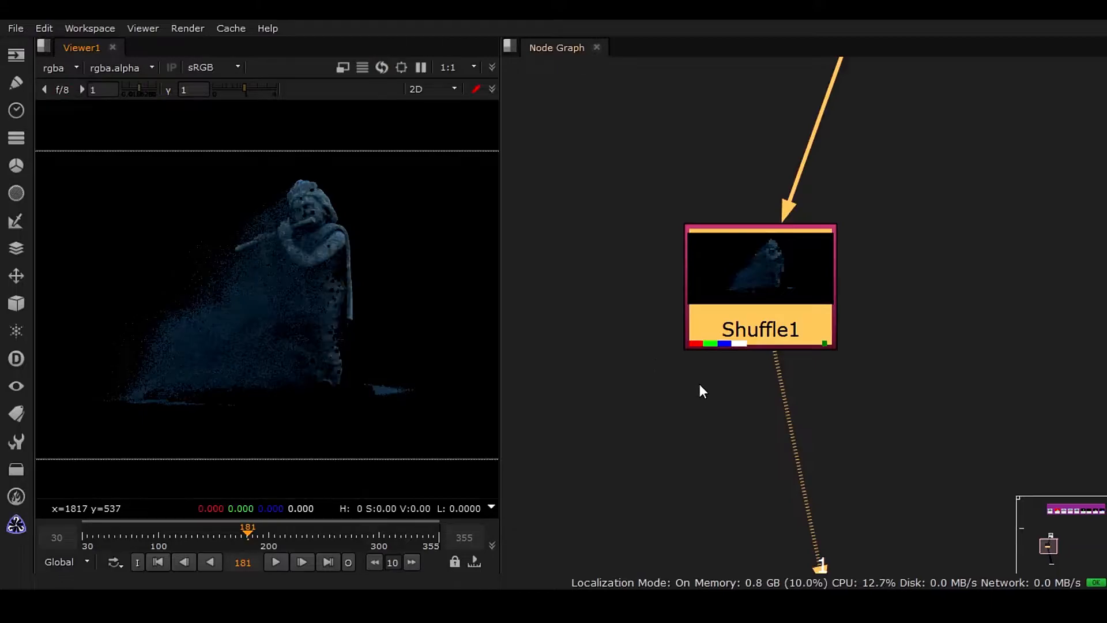
- Duplicate the Shuffle1 node beside the original and connect the copy's input to Read1
double_click(740, 291)
left_click(977, 463)
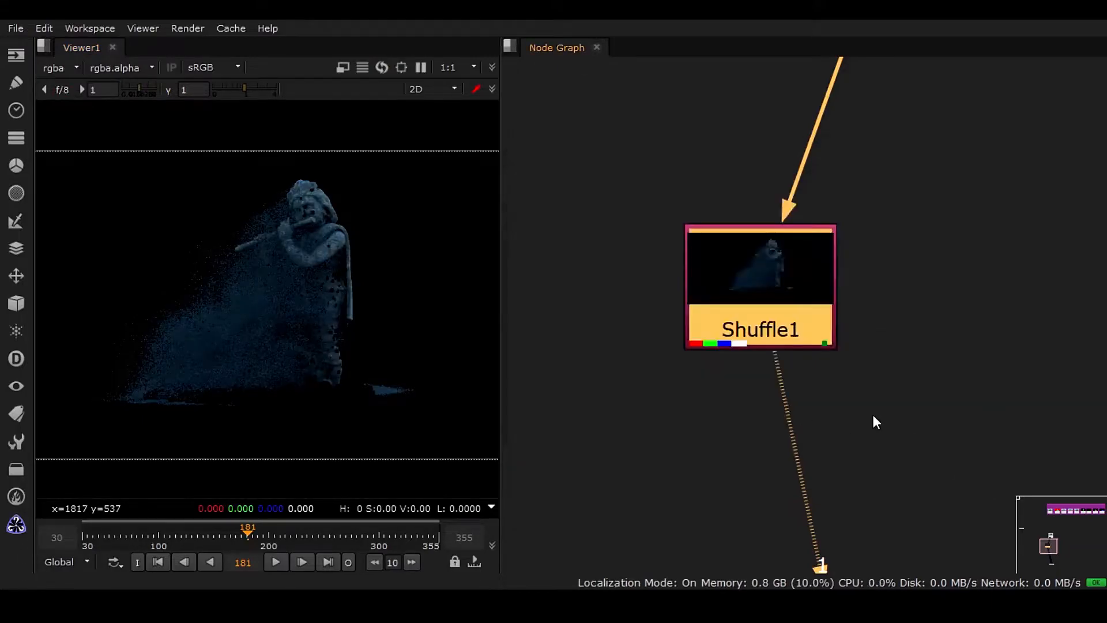
key("alt+c")
left_click_drag(829, 352, 977, 309)
scroll(978, 309, "down", 2)
scroll(977, 310, "down", 2)
middle_click_drag(962, 282, 738, 342)
scroll(738, 341, "up", 1)
left_click_drag(710, 307, 697, 206)
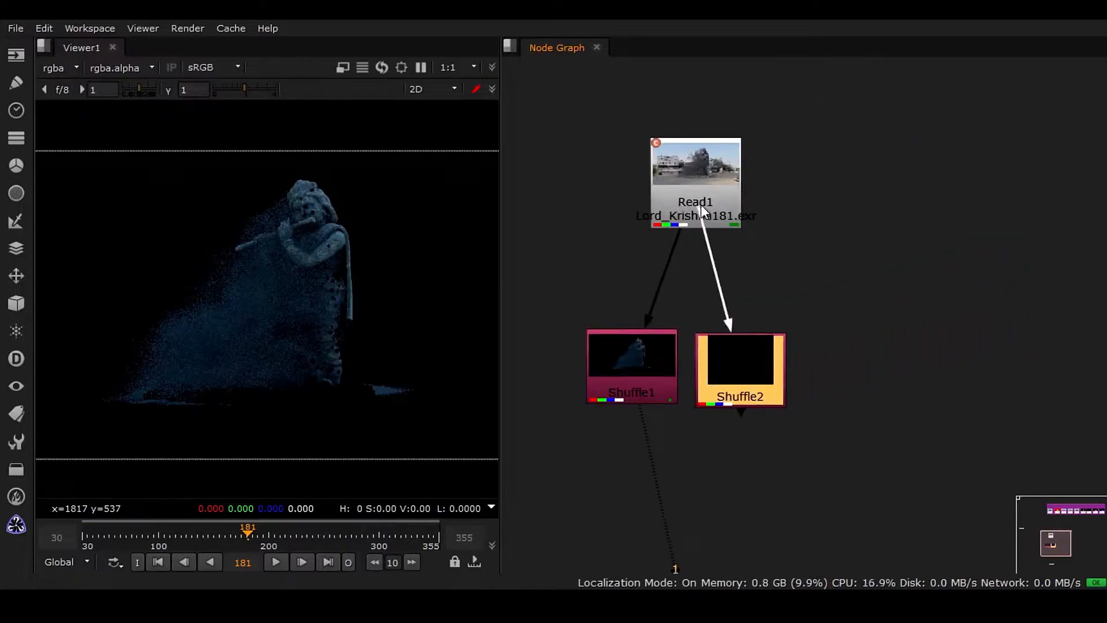
- Set the first input layer of Shuffle2 to Fill_Light
double_click(757, 378)
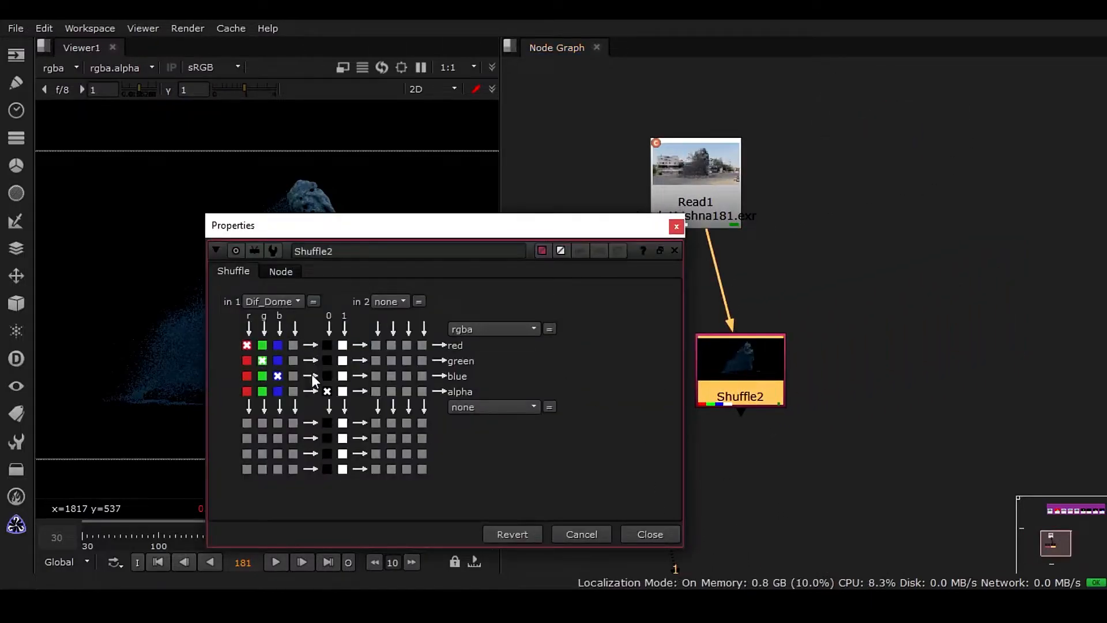
left_click(281, 300)
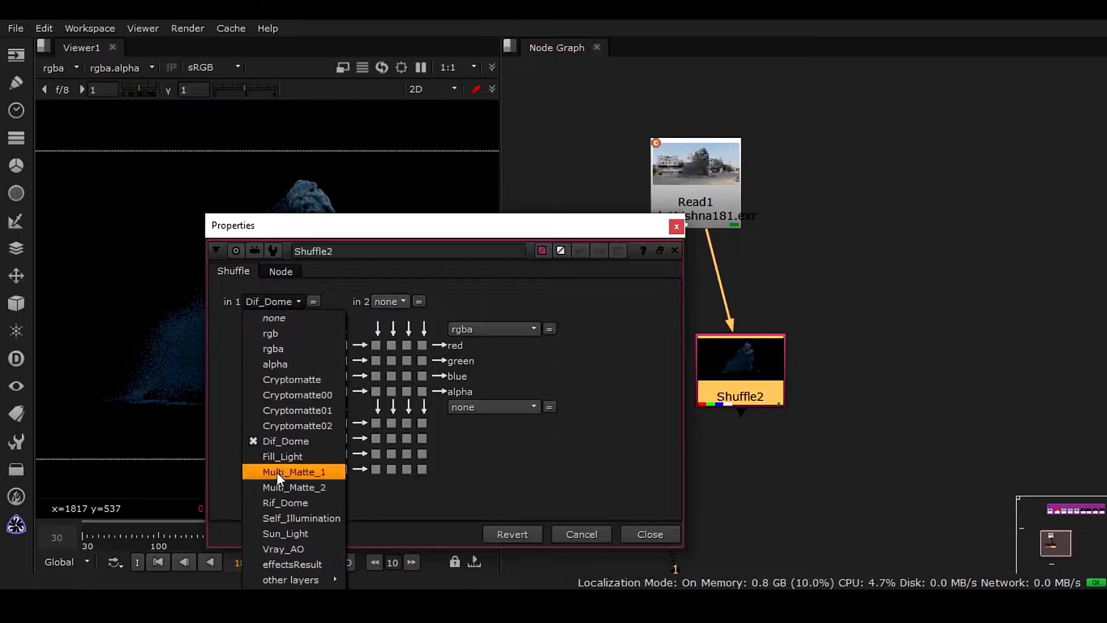
left_click(216, 428)
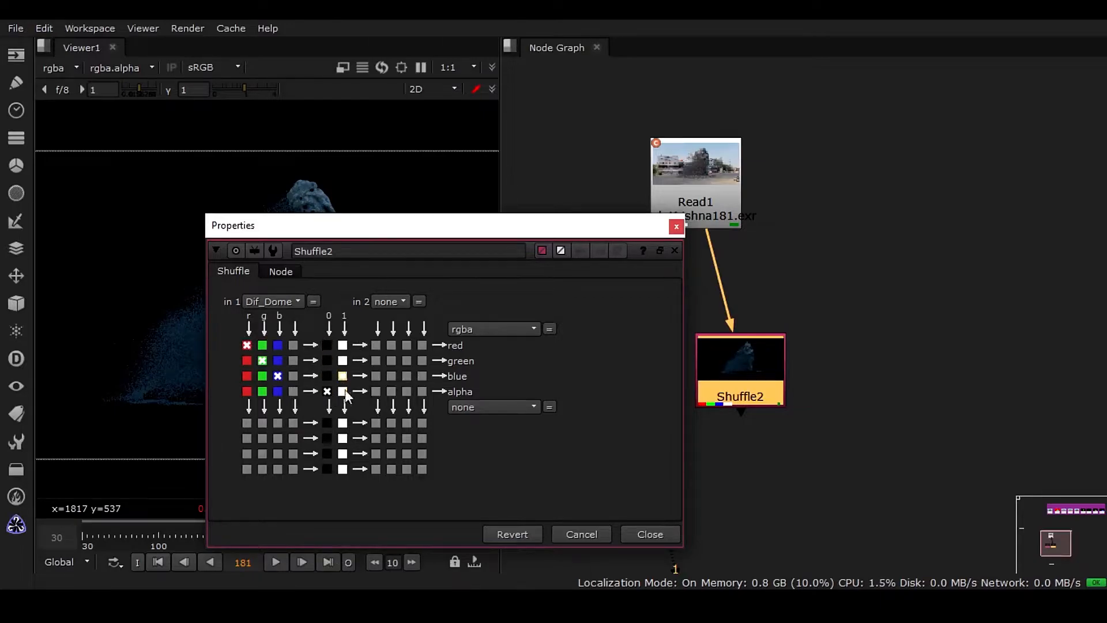
left_click(289, 301)
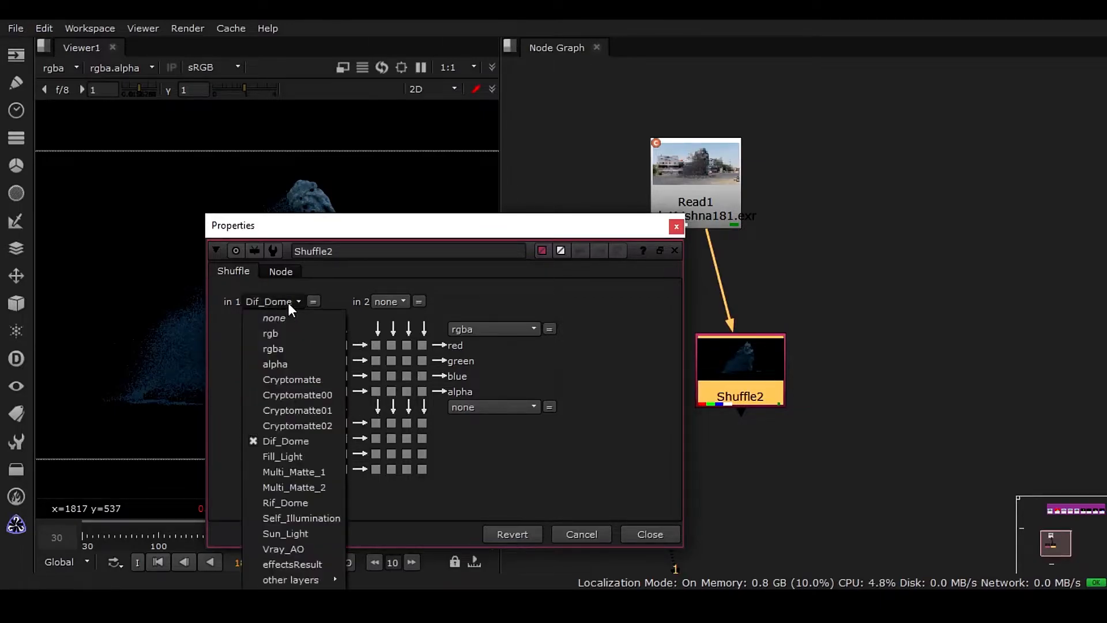
left_click(304, 456)
left_click(650, 534)
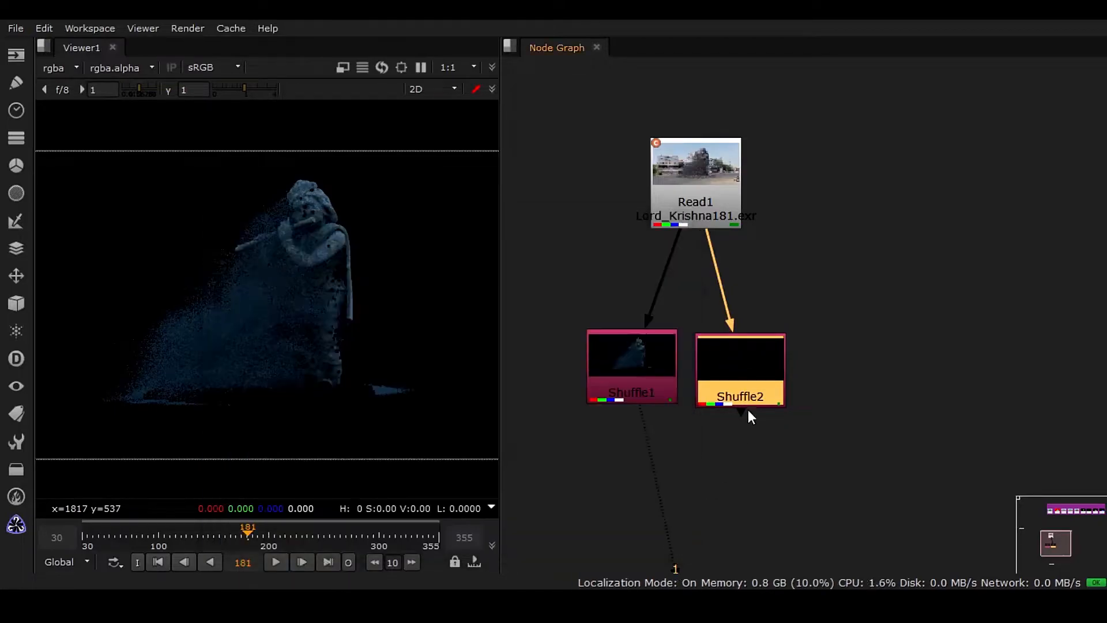
- Display Shuffle2 in the viewer, inspect it with the gain raised to 6, and reset the gain
key("1")
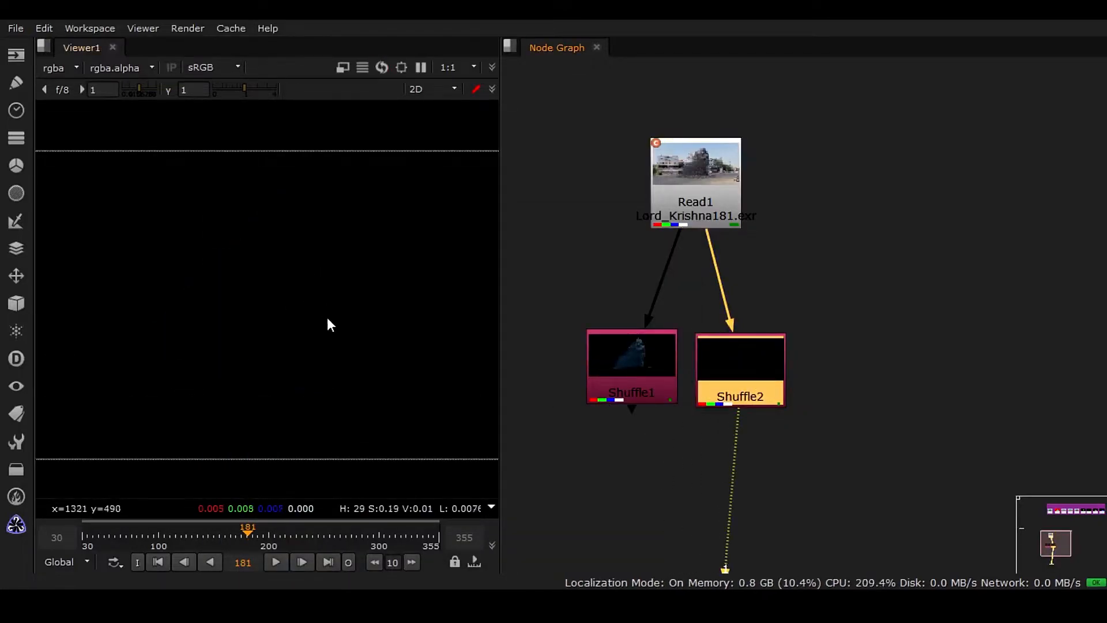
left_click_drag(129, 92, 147, 92)
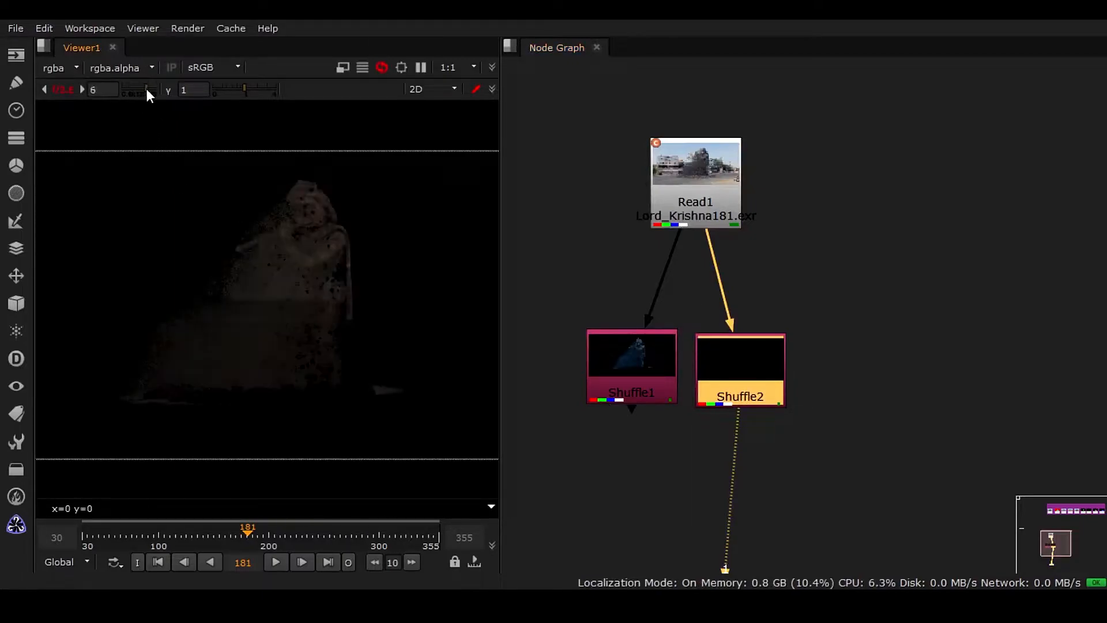
left_click(62, 89)
- Duplicate the Shuffle2 node, place the copy beside it and connect its input to Read1
key("ctrl+v")
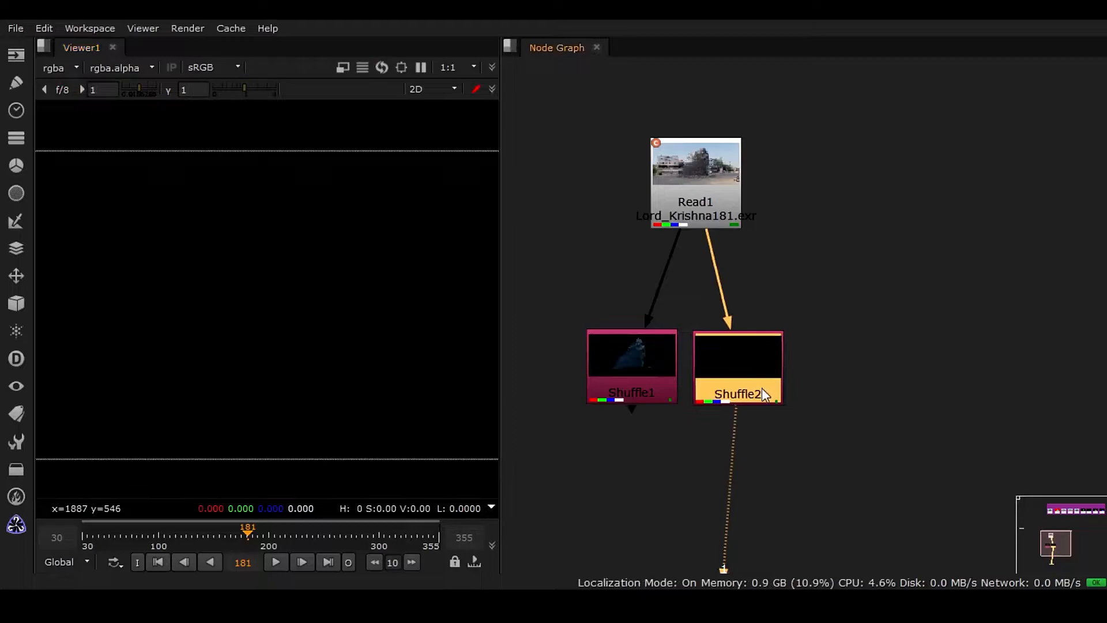
left_click_drag(763, 395, 841, 391)
left_click_drag(805, 300, 765, 181)
- Set the first input layer of Shuffle3 to Rif_Dome
double_click(823, 337)
left_click(370, 297)
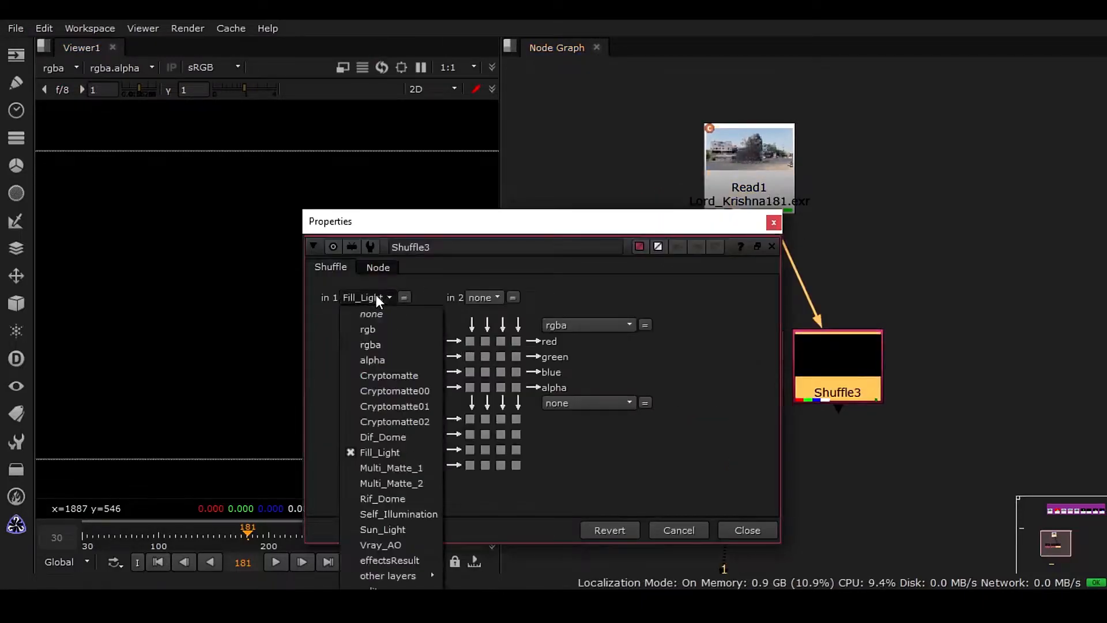
left_click(417, 498)
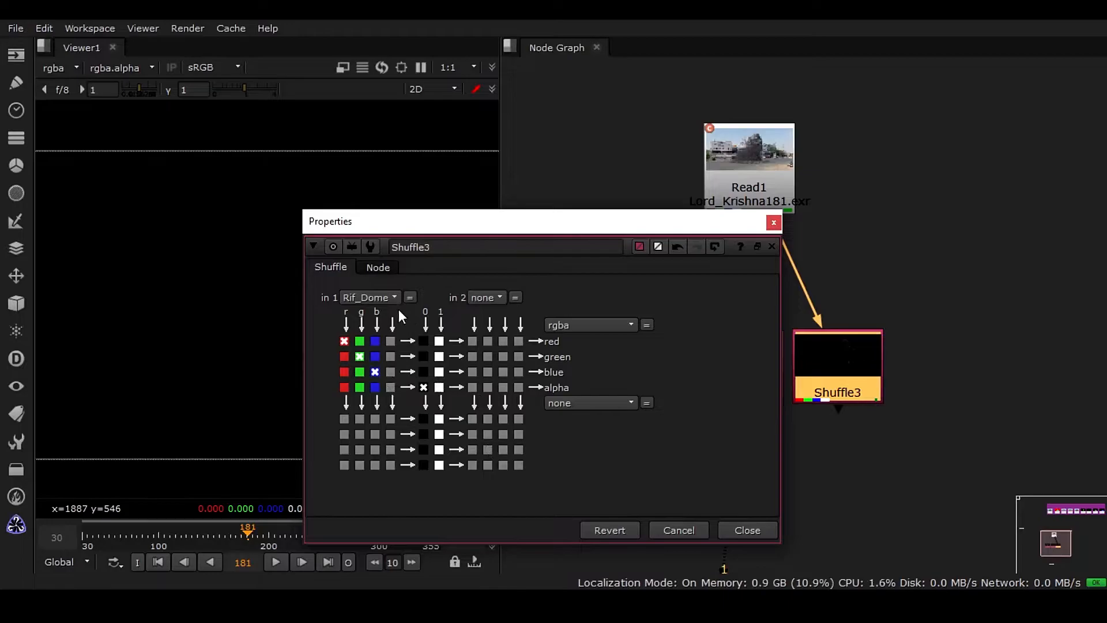
left_click(381, 295)
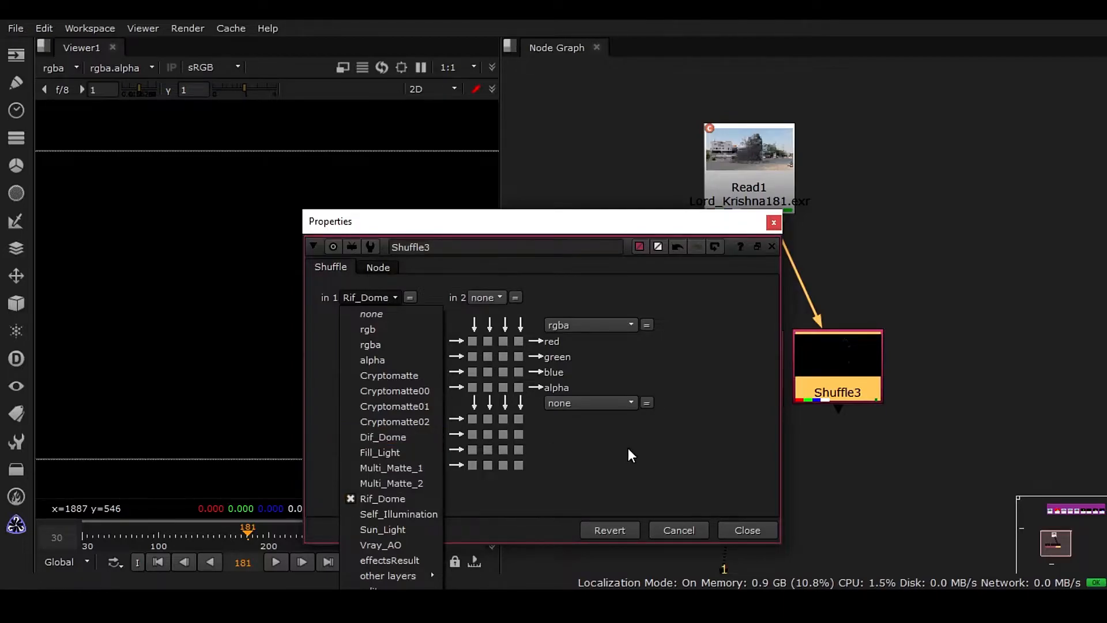
left_click(760, 528)
- Check the input layer settings of Shuffle3 and Shuffle2, and display Shuffle3's output in the viewer
double_click(858, 376)
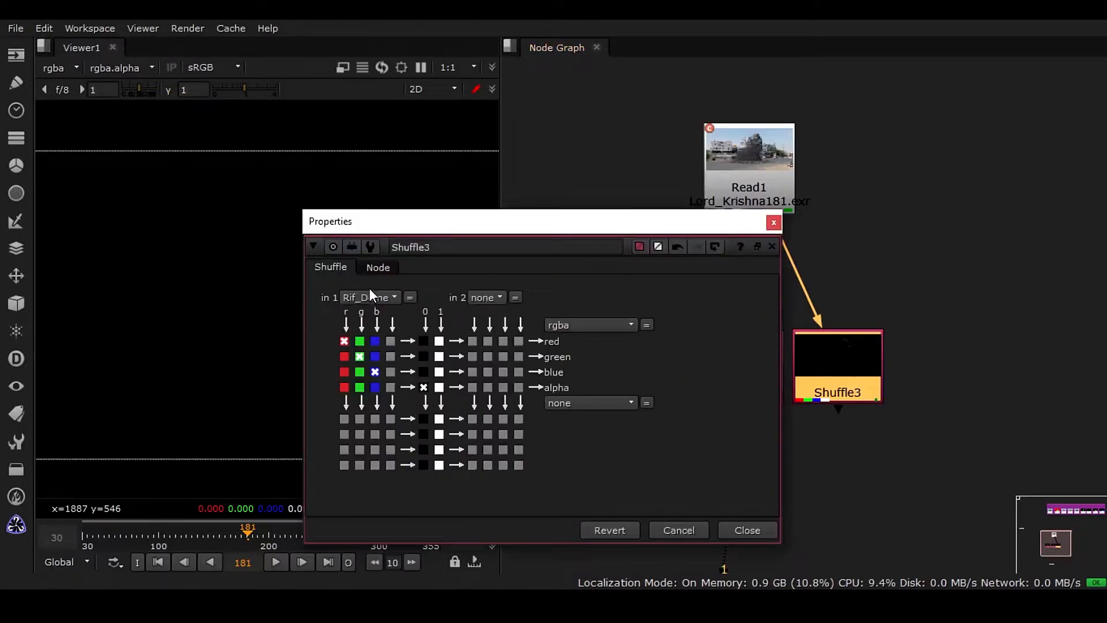
left_click(776, 529)
double_click(759, 383)
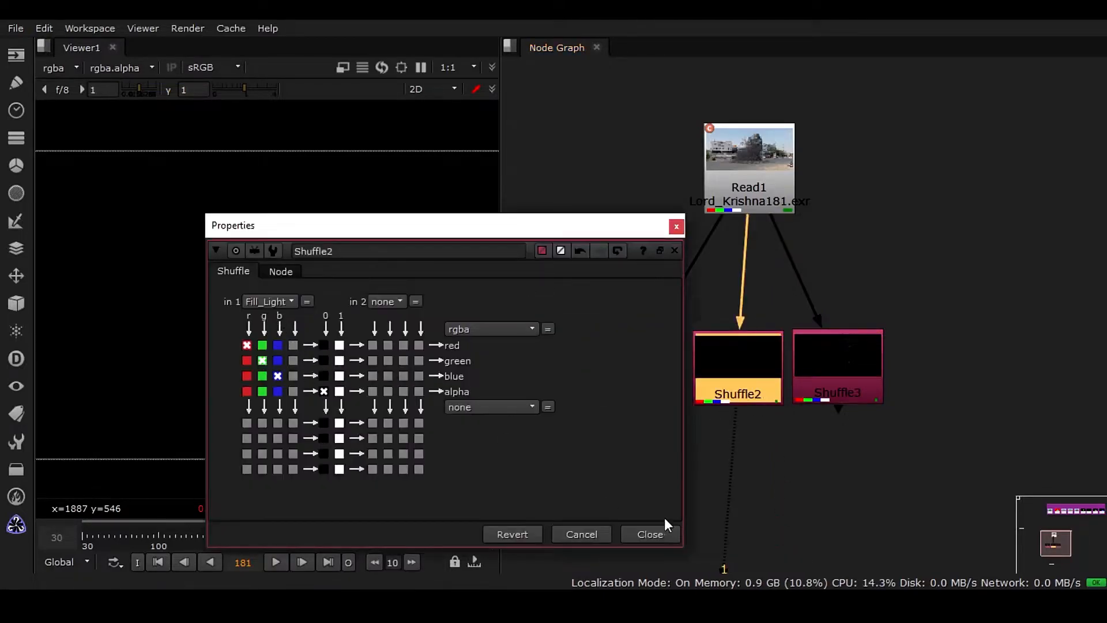
left_click(657, 533)
left_click_drag(659, 434, 750, 389)
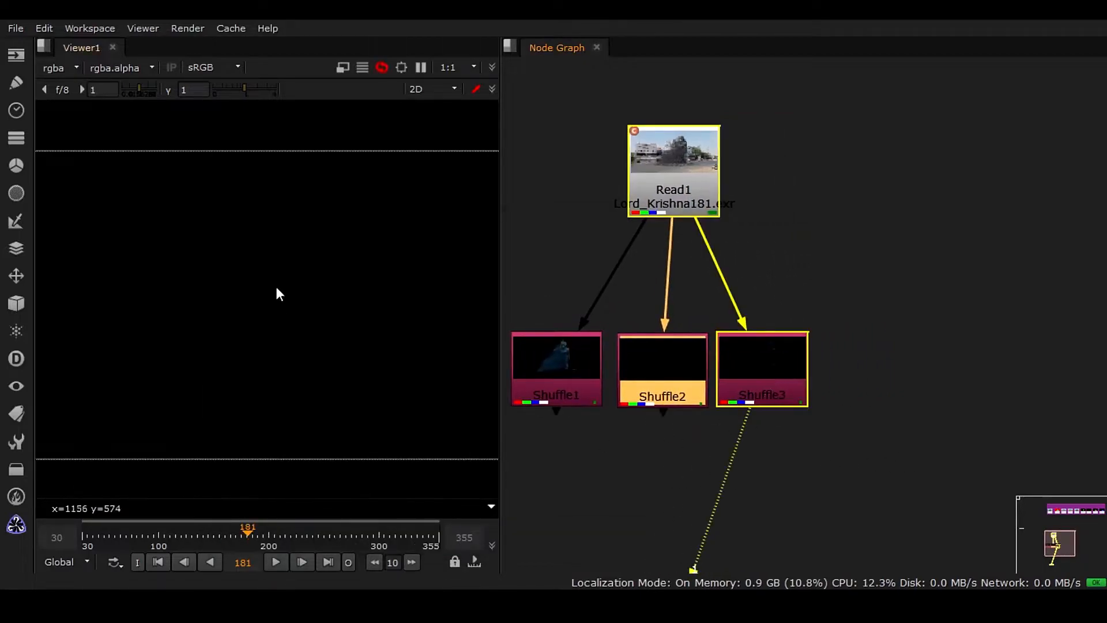
left_click(785, 391)
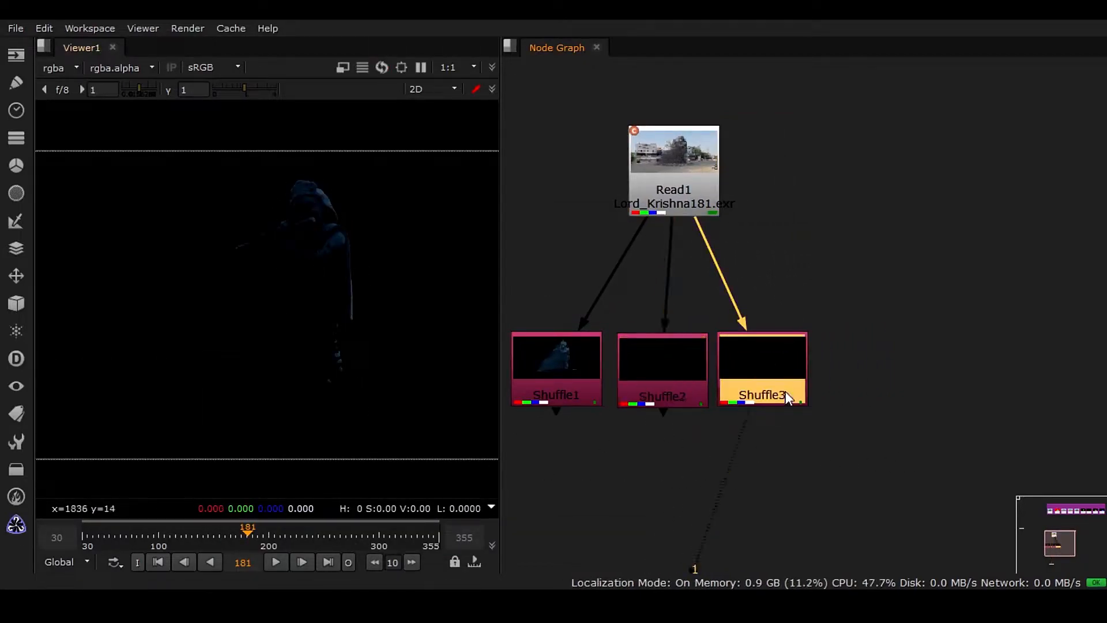
- Duplicate the Shuffle3 node, place the copy beside it and connect its input to Read1
key("alt+c")
left_click_drag(801, 399, 887, 378)
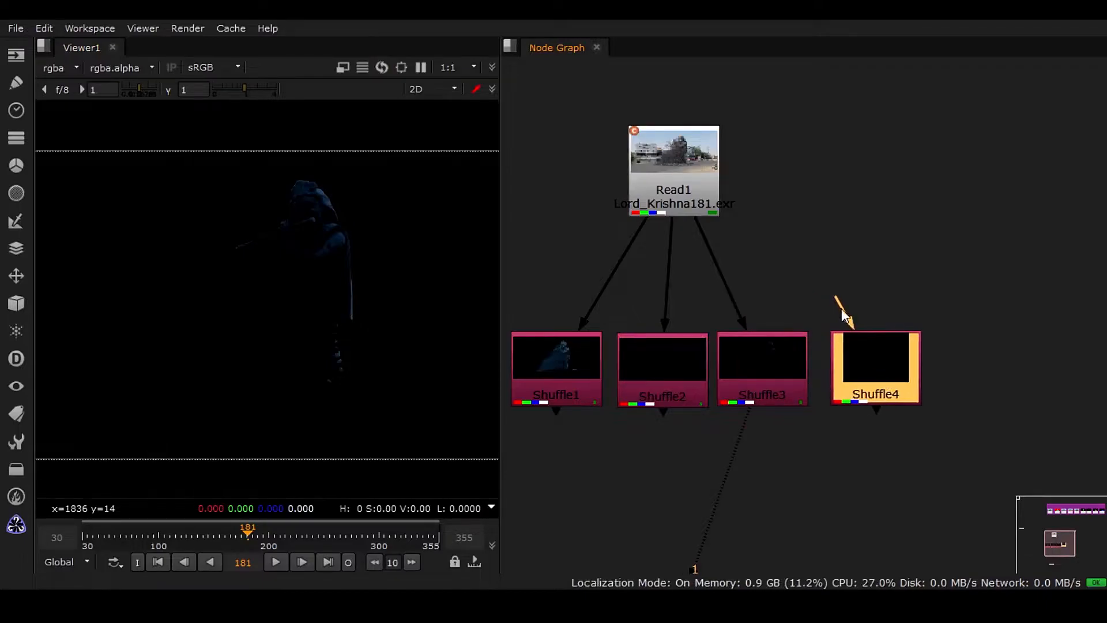
left_click_drag(689, 191, 742, 171)
- Set the first input layer of Shuffle4 to Sun_Light and display its output in the viewer
double_click(895, 361)
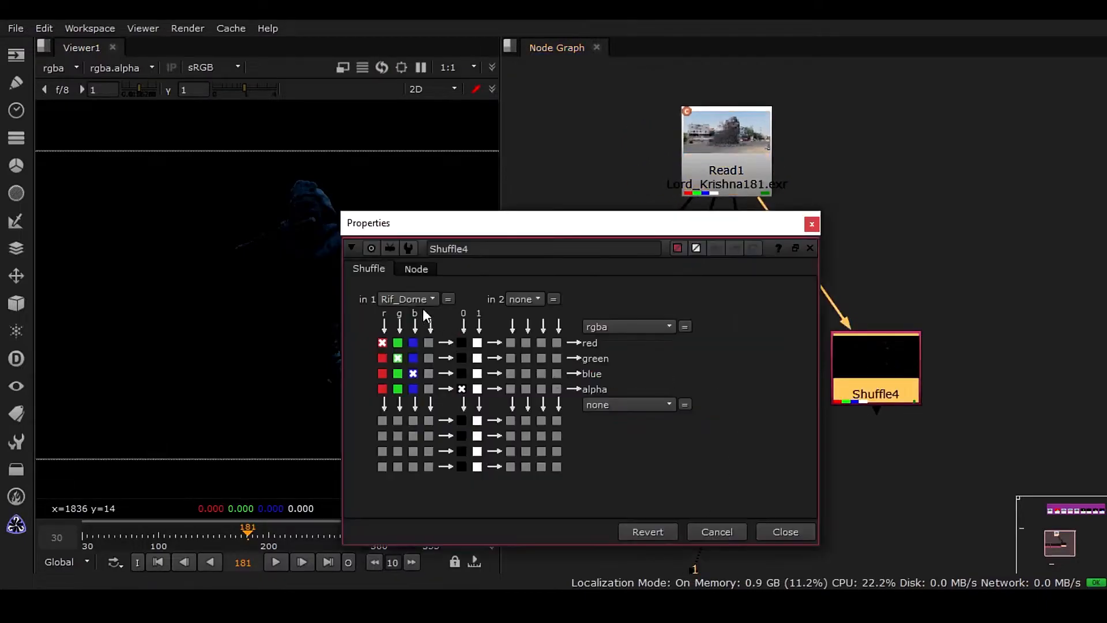
left_click(421, 300)
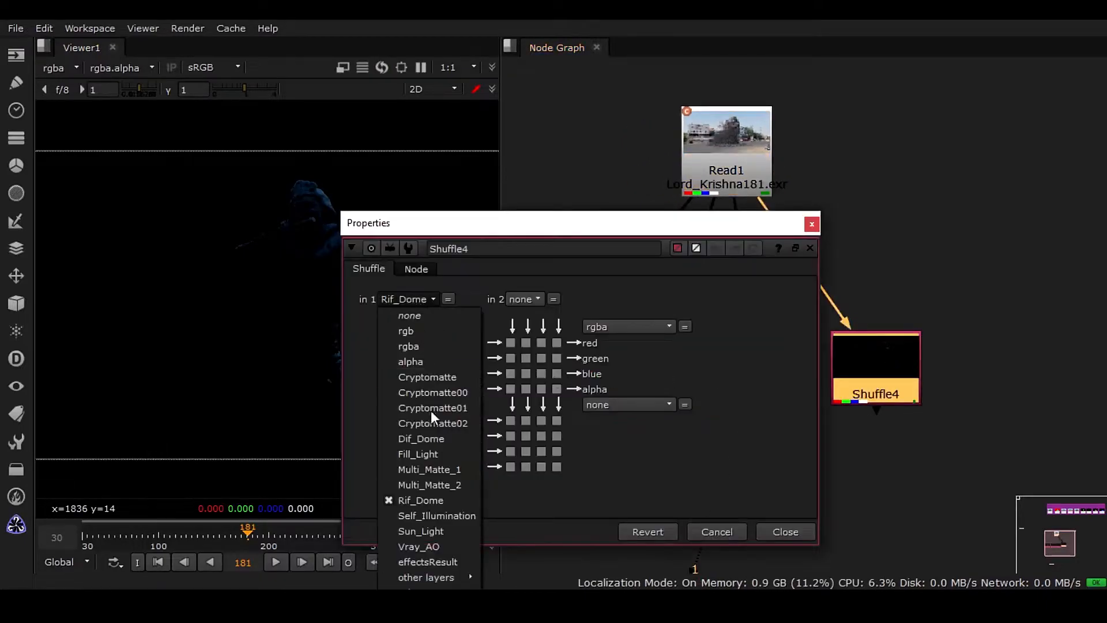
left_click(455, 529)
left_click(802, 532)
key("1")
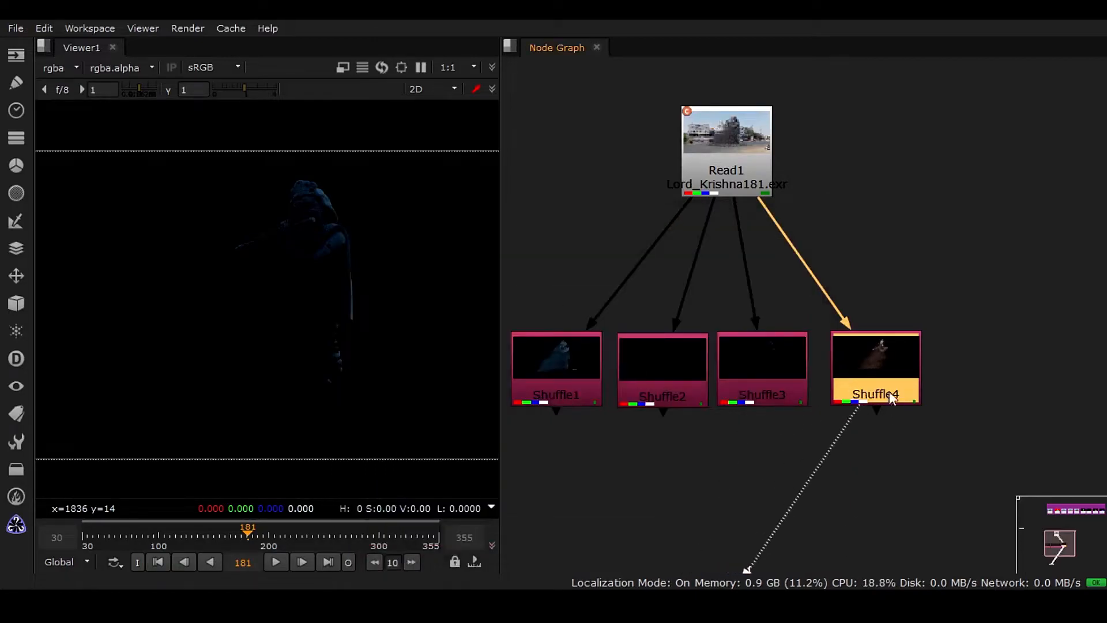
- Paste another Shuffle node beside Shuffle4 and connect its input to Read1
middle_click_drag(854, 477, 762, 469)
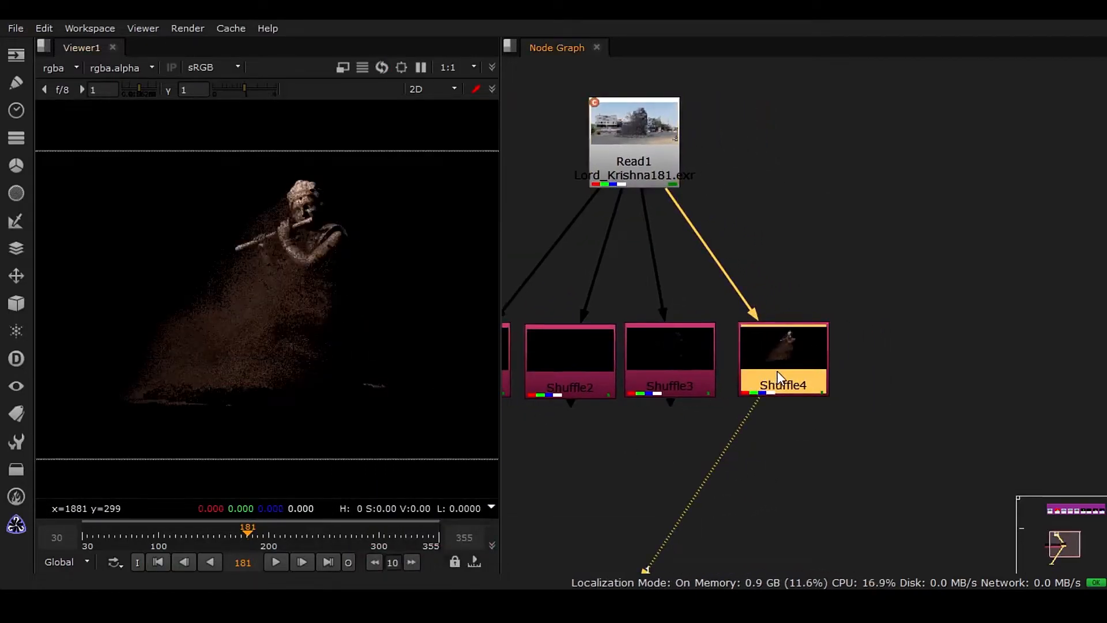
left_click(883, 359)
key("ctrl+v")
left_click_drag(855, 296, 695, 142)
left_click(891, 357)
- Set the first input layer of Shuffle5 to Self_Illumination
double_click(891, 358)
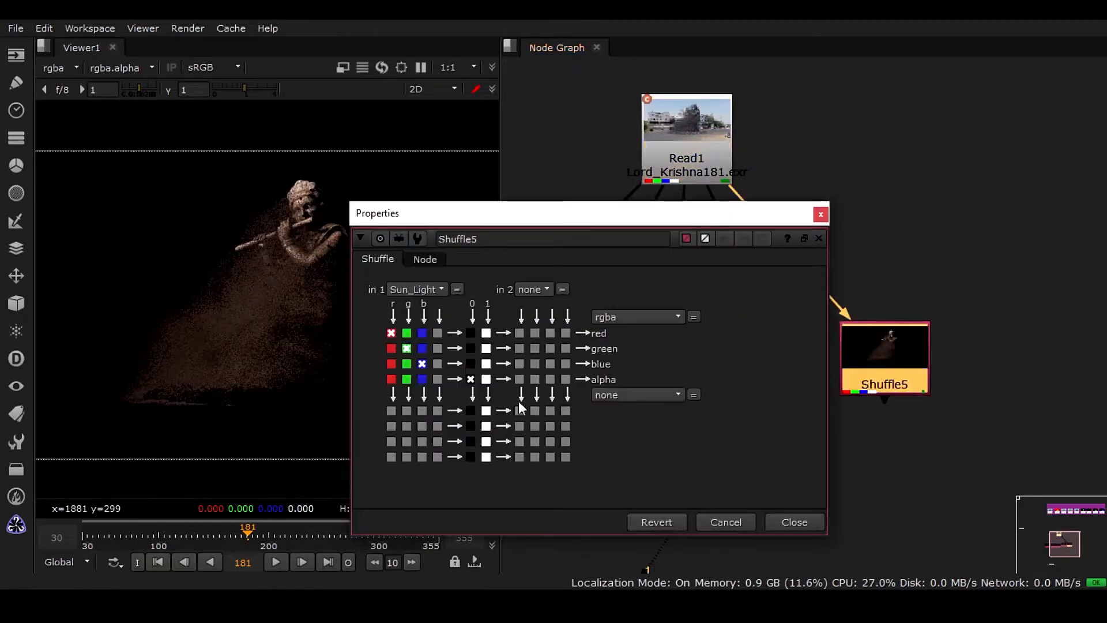
left_click(424, 289)
left_click(440, 505)
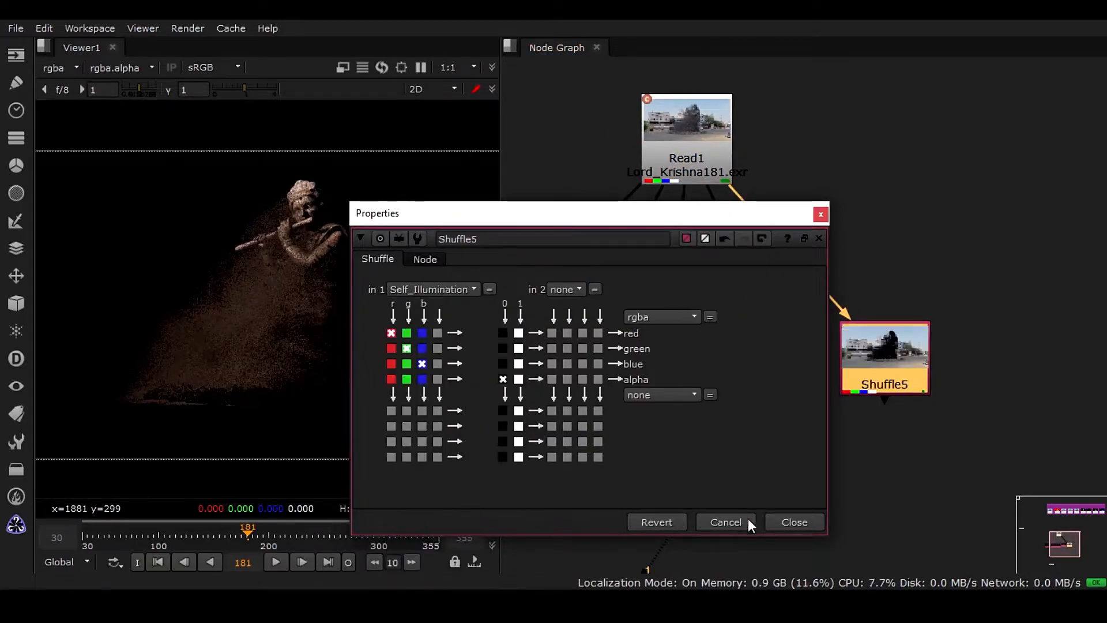
left_click(815, 522)
- Reposition Read1 and Shuffle5 so that the five Shuffle nodes form an even row beneath Read1
scroll(827, 457, "down", 1)
middle_click_drag(827, 457, 865, 427)
left_click_drag(916, 365, 925, 362)
left_click_drag(750, 178, 736, 179)
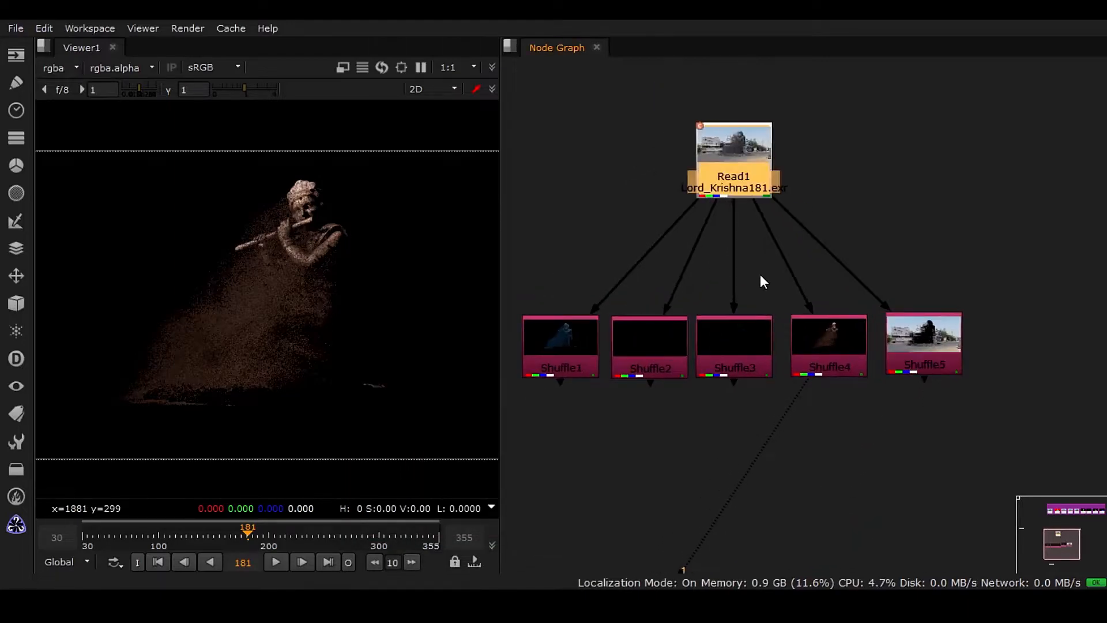
scroll(762, 276, "down", 1)
middle_click_drag(770, 338, 823, 342)
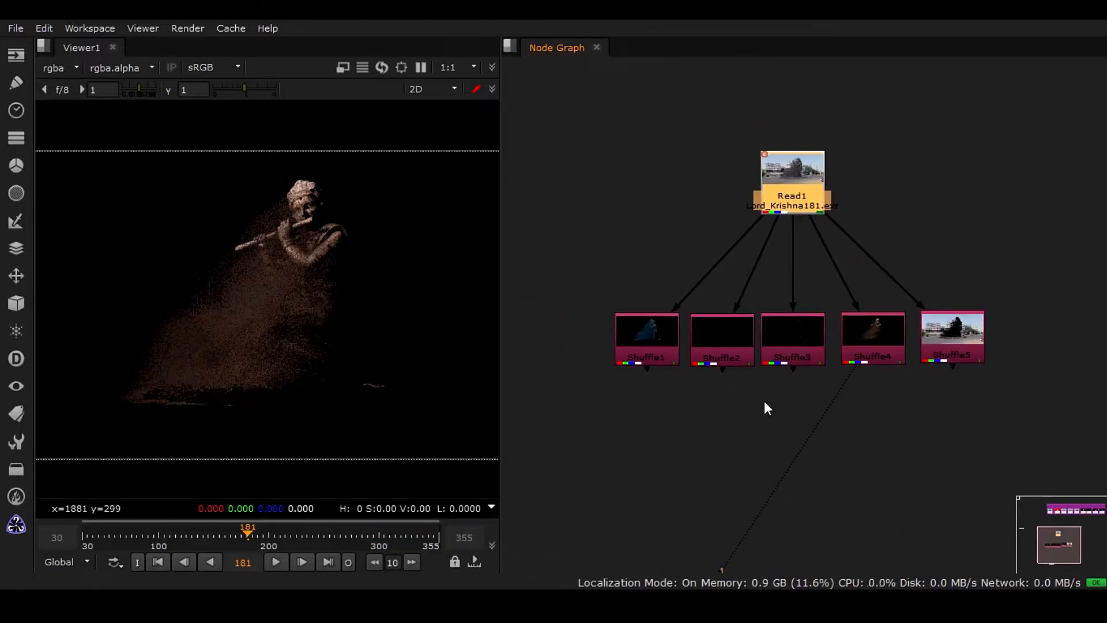
left_click_drag(946, 354, 943, 357)
left_click(694, 407)
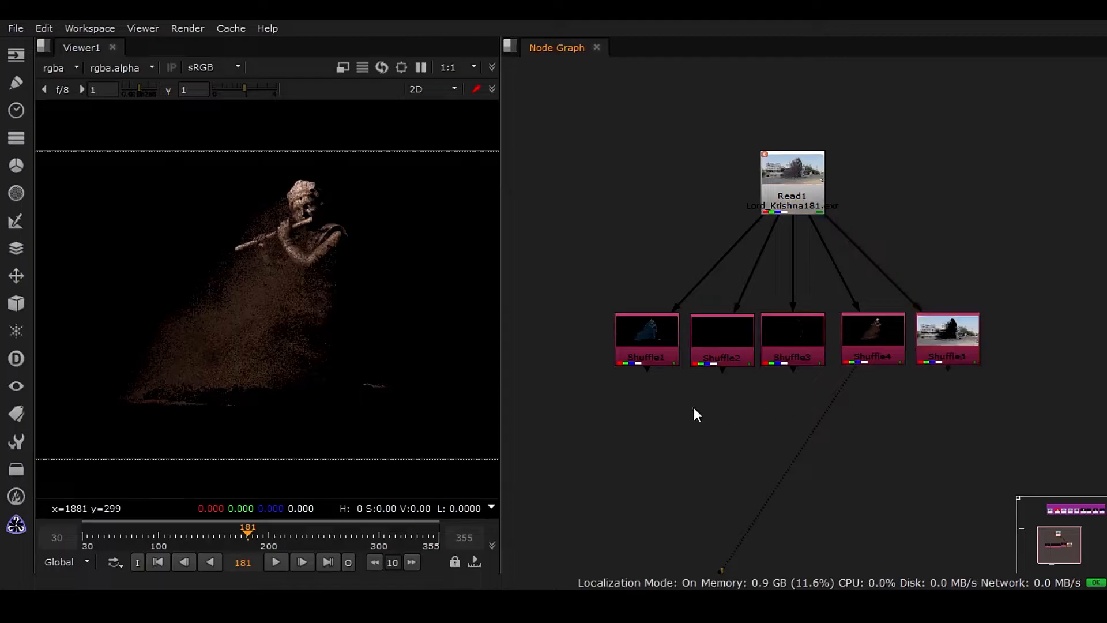
- Select the row of five Shuffle nodes and check the input layer of Shuffle5
left_click_drag(551, 287, 1037, 397)
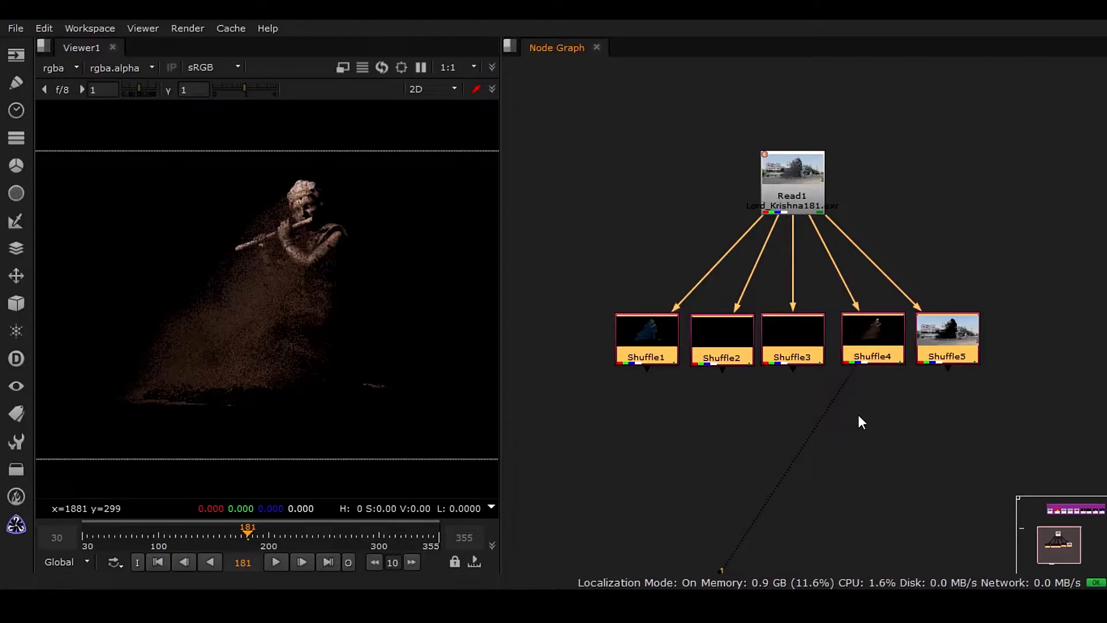
left_click(791, 405)
left_click_drag(589, 291, 1015, 402)
double_click(958, 357)
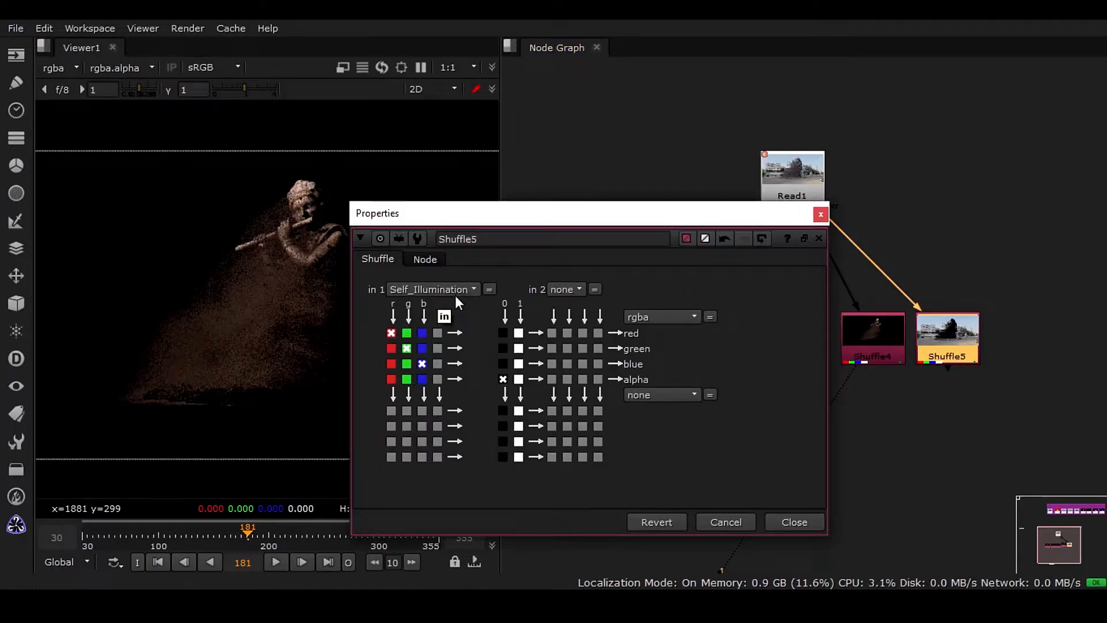
left_click(801, 521)
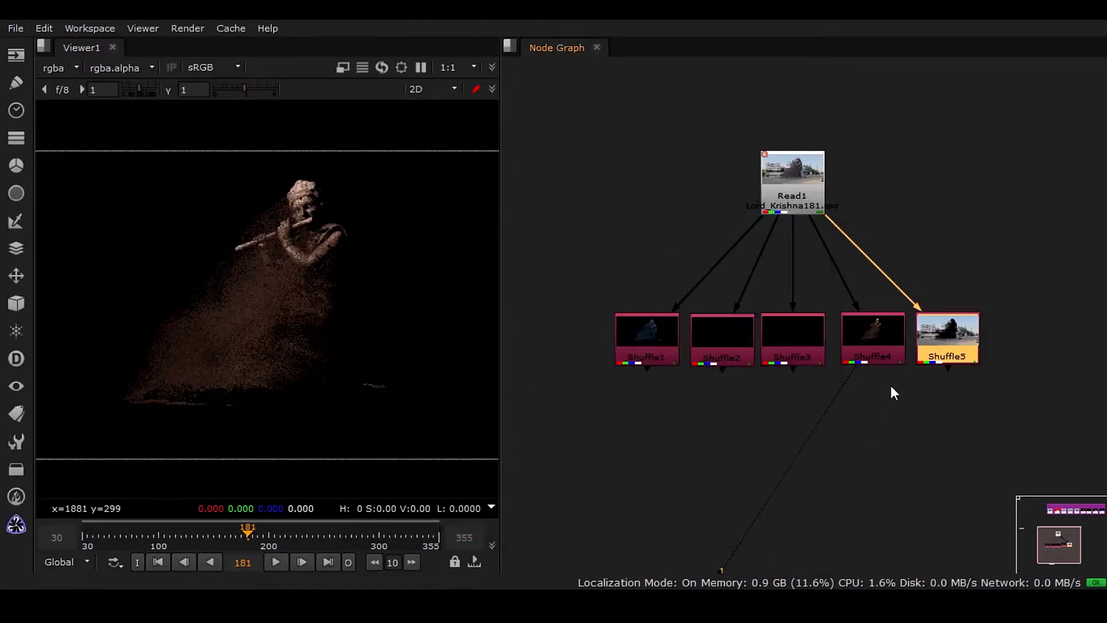
- Move Shuffle4 and Shuffle5 closer to Shuffle3 to even out the spacing of the row
left_click_drag(860, 355, 851, 354)
left_click(961, 354)
left_click_drag(961, 354, 952, 354)
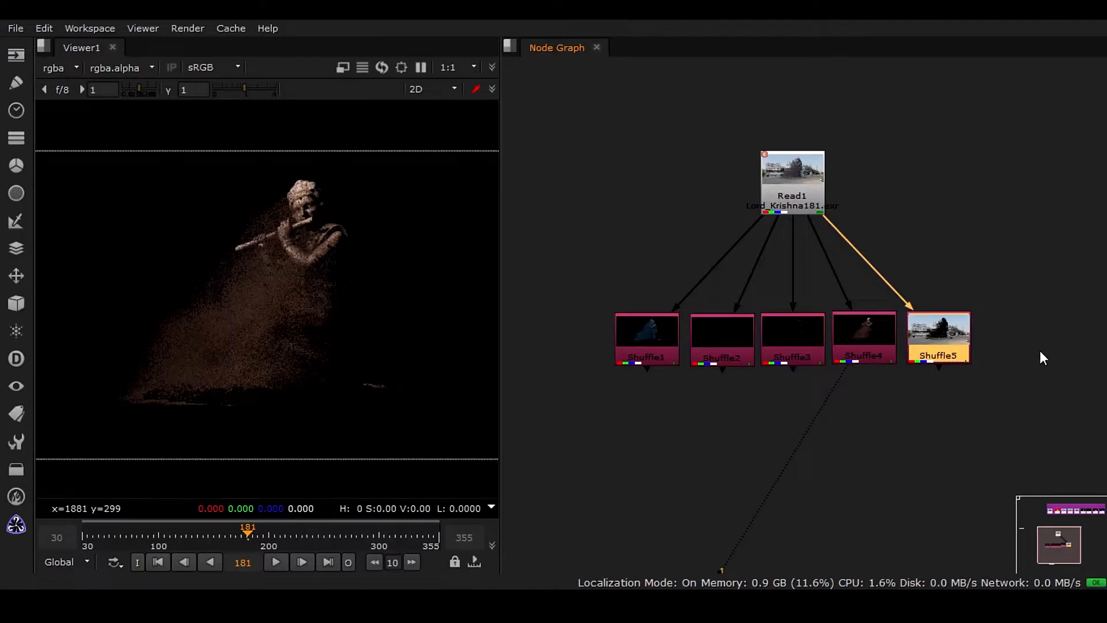
- Combine all five Shuffle nodes with a Merge node and set its operation to plus
left_click_drag(996, 381, 631, 335)
key("m")
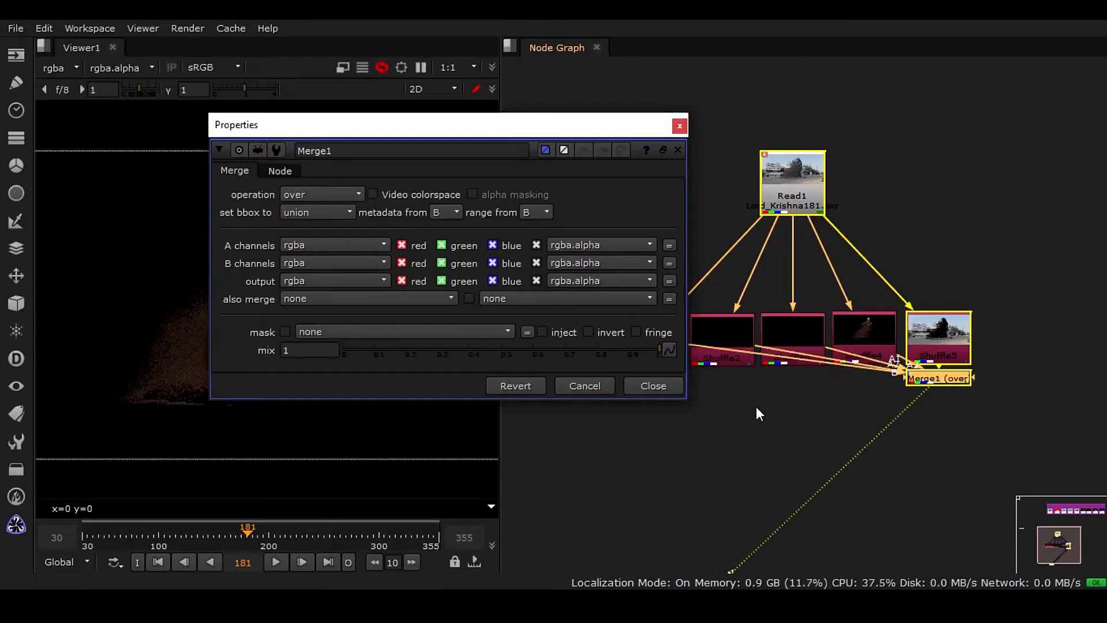
left_click(330, 195)
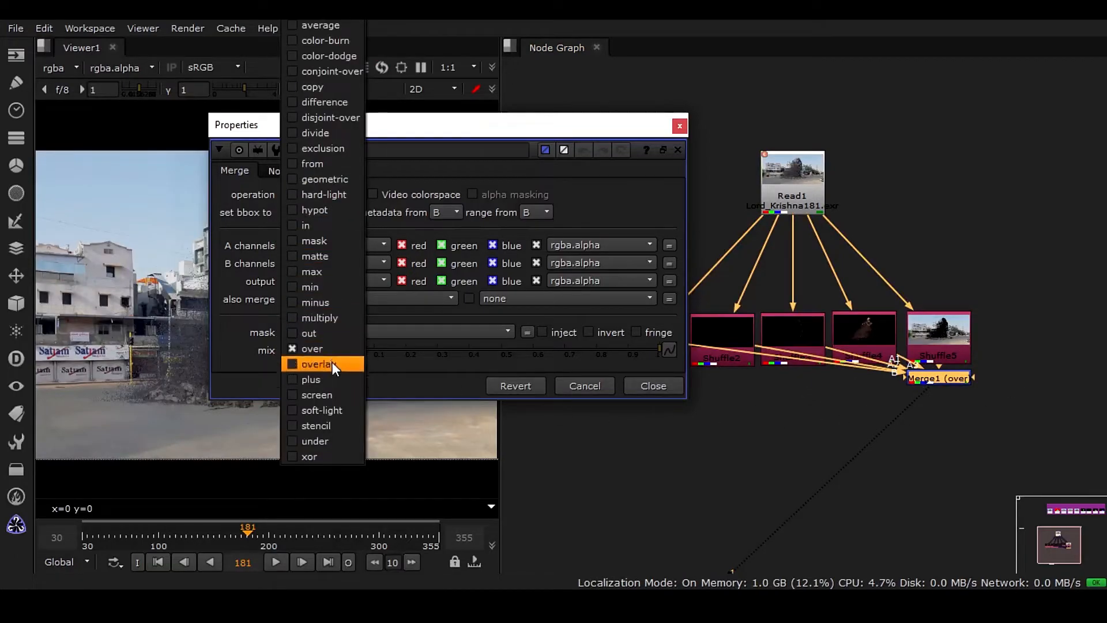
left_click(331, 376)
left_click(653, 385)
- Place Merge1 centrally below the Shuffle row and review its settings
left_click_drag(958, 383, 811, 494)
double_click(802, 493)
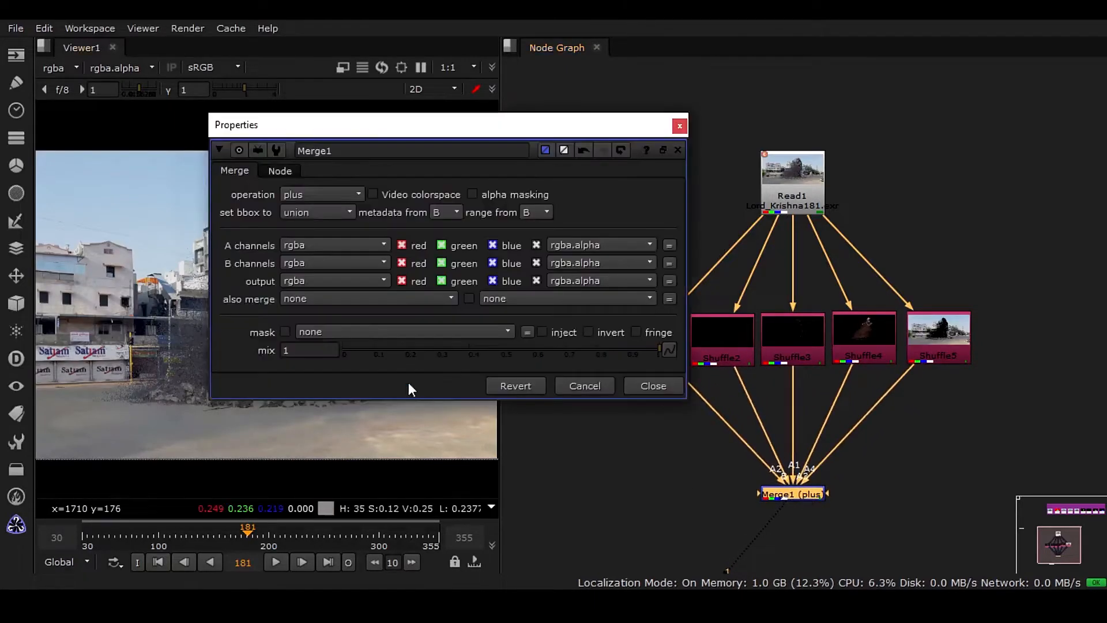
left_click_drag(440, 126, 354, 155)
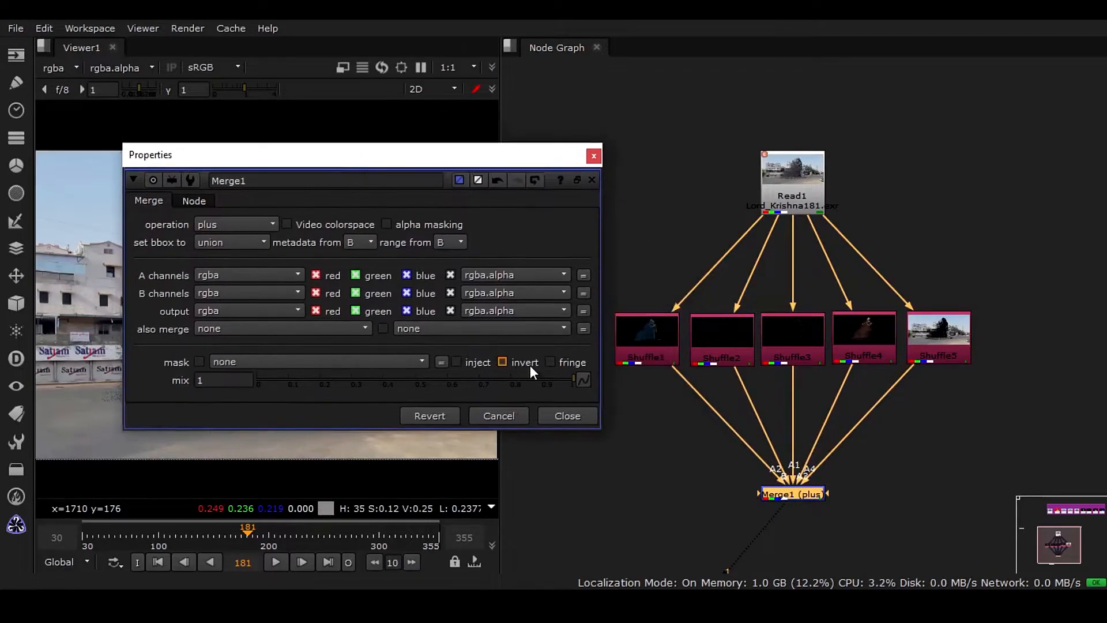
left_click(577, 416)
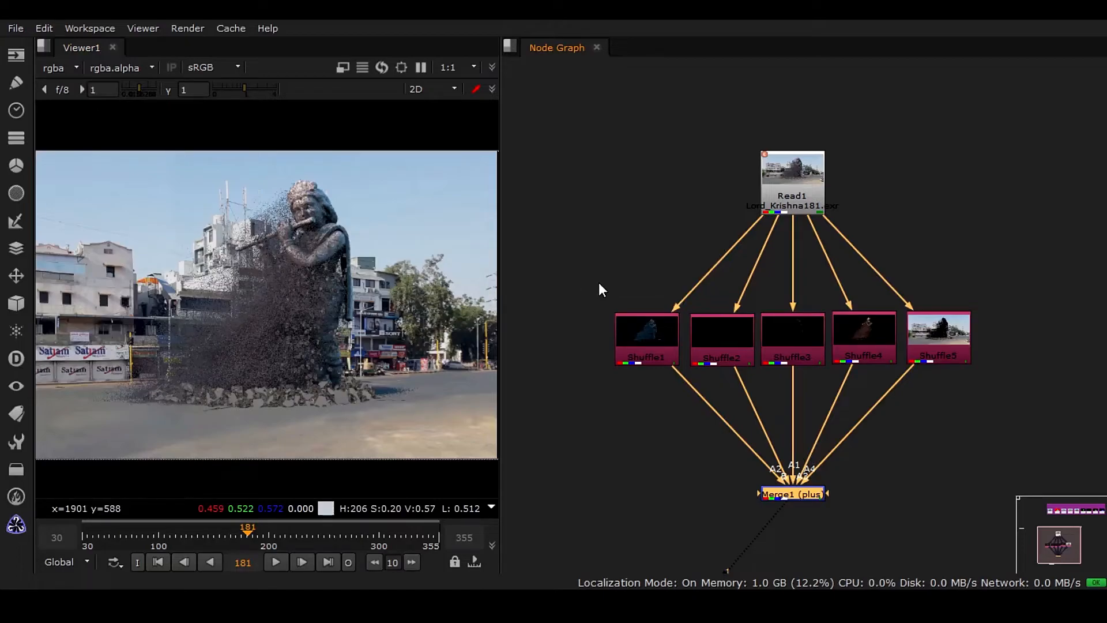
- Insert a Dot node under Read1 and move it down between Read1 and the Shuffle nodes
middle_click_drag(723, 432, 664, 350)
scroll(656, 321, "up", 1)
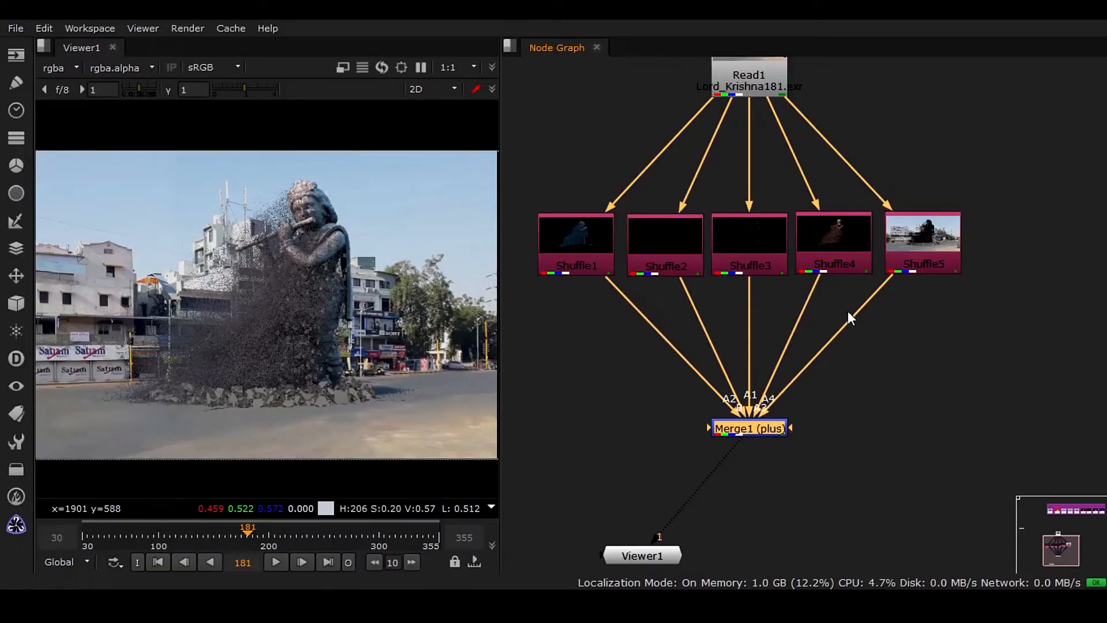
left_click_drag(883, 281, 957, 259)
middle_click_drag(857, 339, 892, 408)
left_click(806, 128)
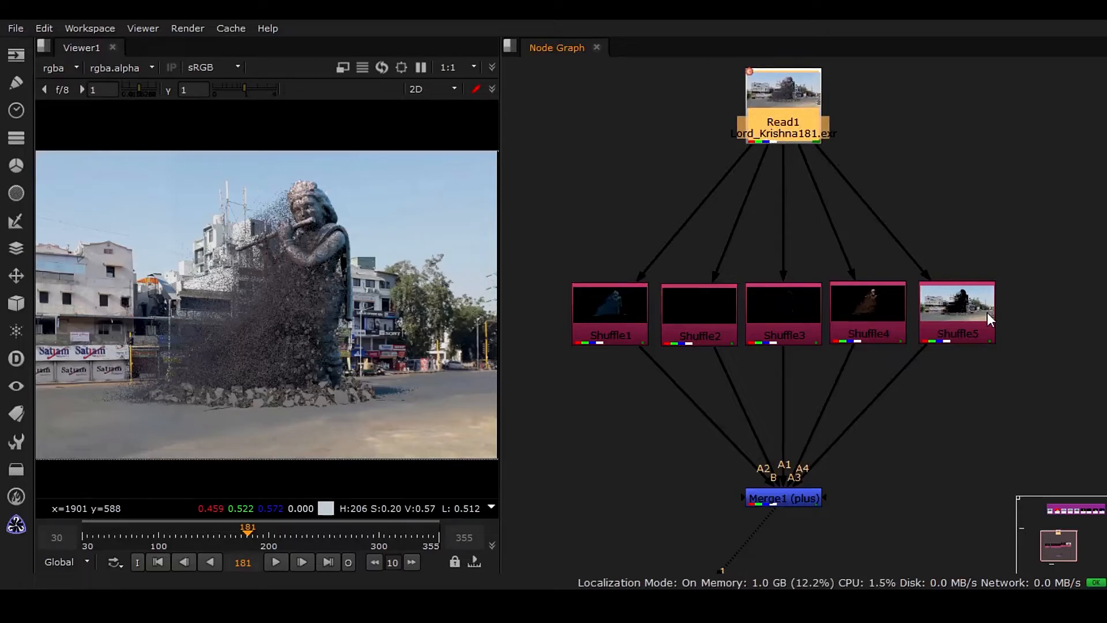
left_click_drag(797, 120, 794, 113)
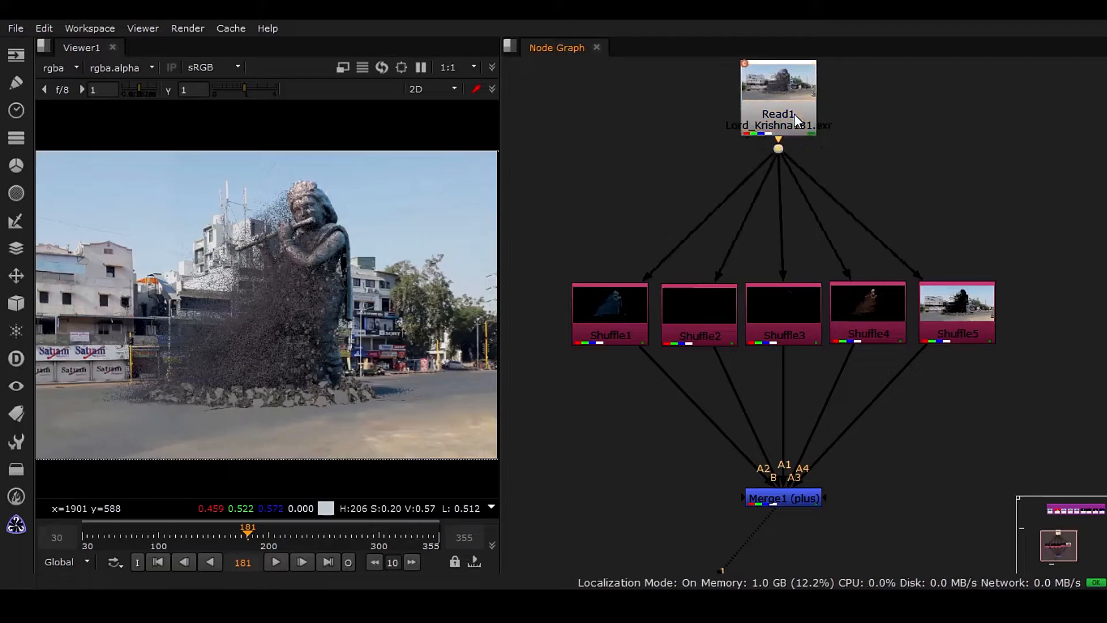
left_click_drag(779, 151, 780, 194)
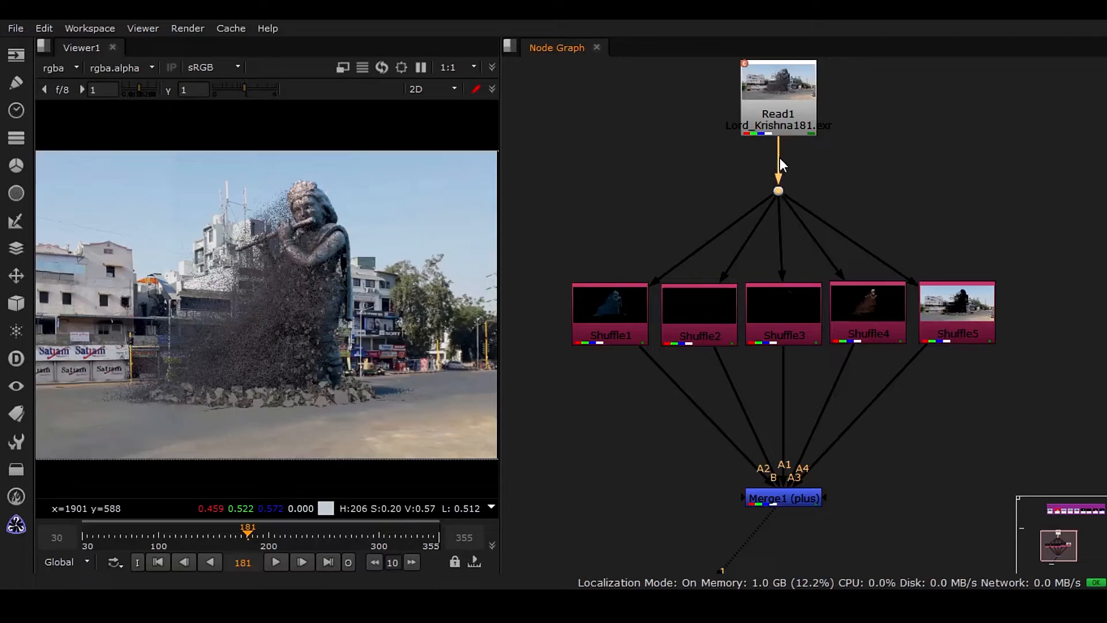
- Disconnect the Dot's input from Read1, reconnect it, and delete the Dot
left_click_drag(779, 142, 1064, 202)
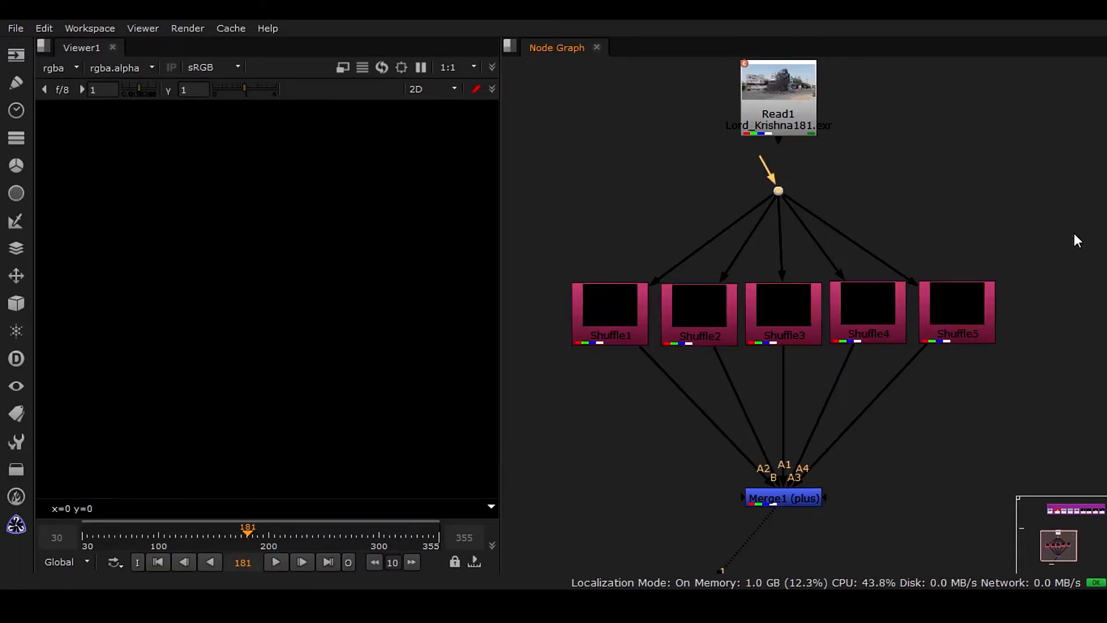
left_click_drag(773, 168, 778, 139)
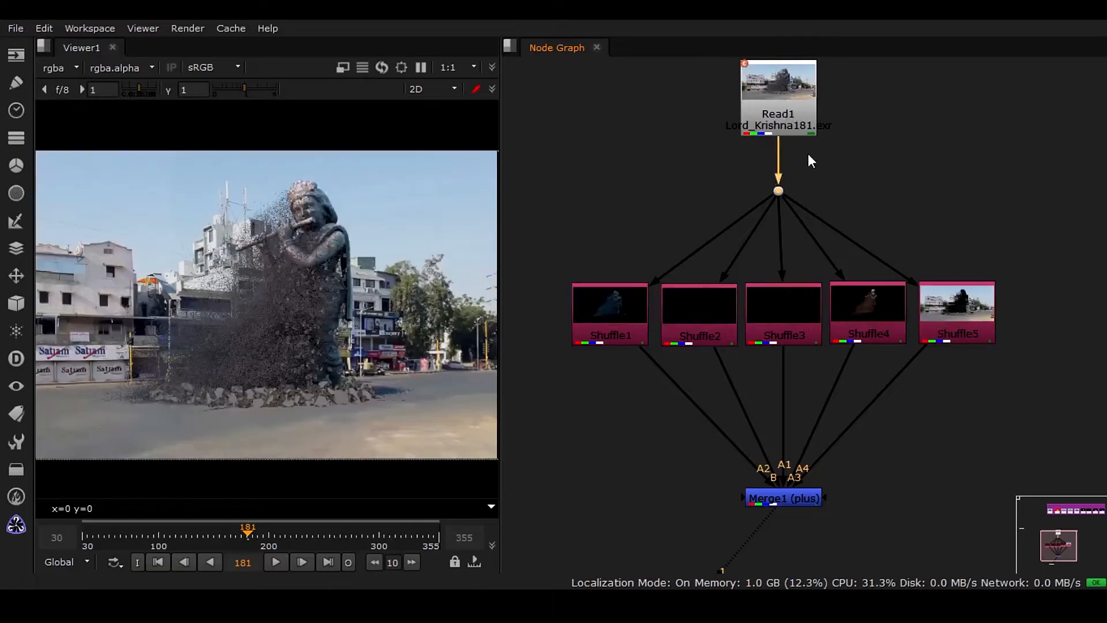
left_click_drag(737, 171, 833, 220)
key("Delete")
- Add a Dot node back under Read1 to feed all five Shuffle nodes, and move it slightly down
left_click_drag(744, 142, 764, 159)
left_click_drag(585, 271, 731, 146)
left_click_drag(666, 265, 767, 126)
left_click_drag(749, 256, 779, 127)
left_click_drag(579, 257, 789, 126)
key("period")
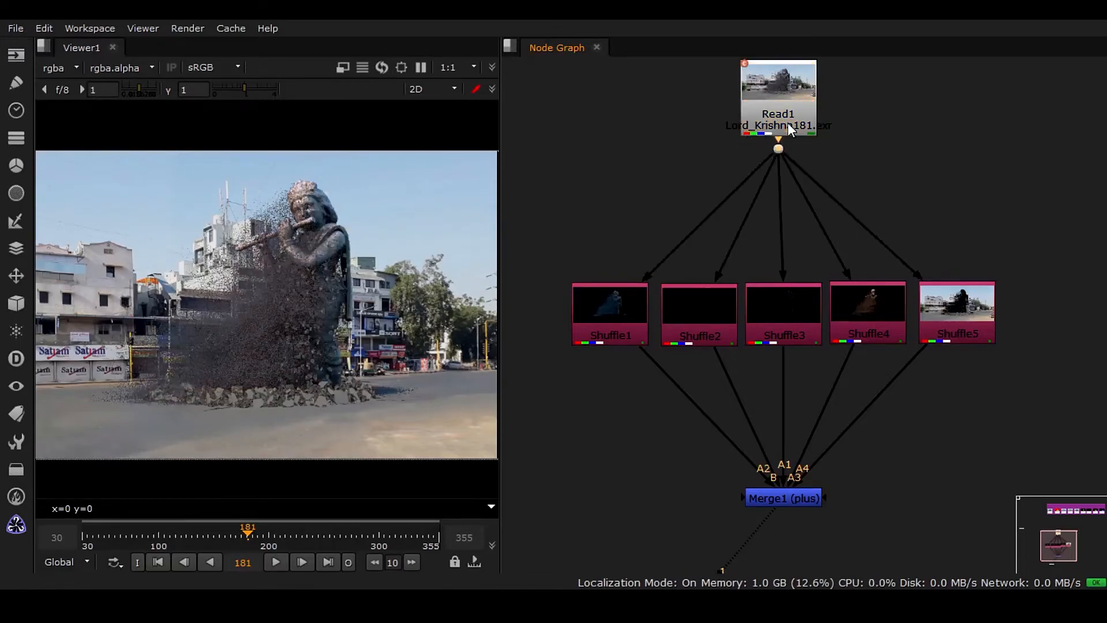
left_click_drag(776, 150, 778, 181)
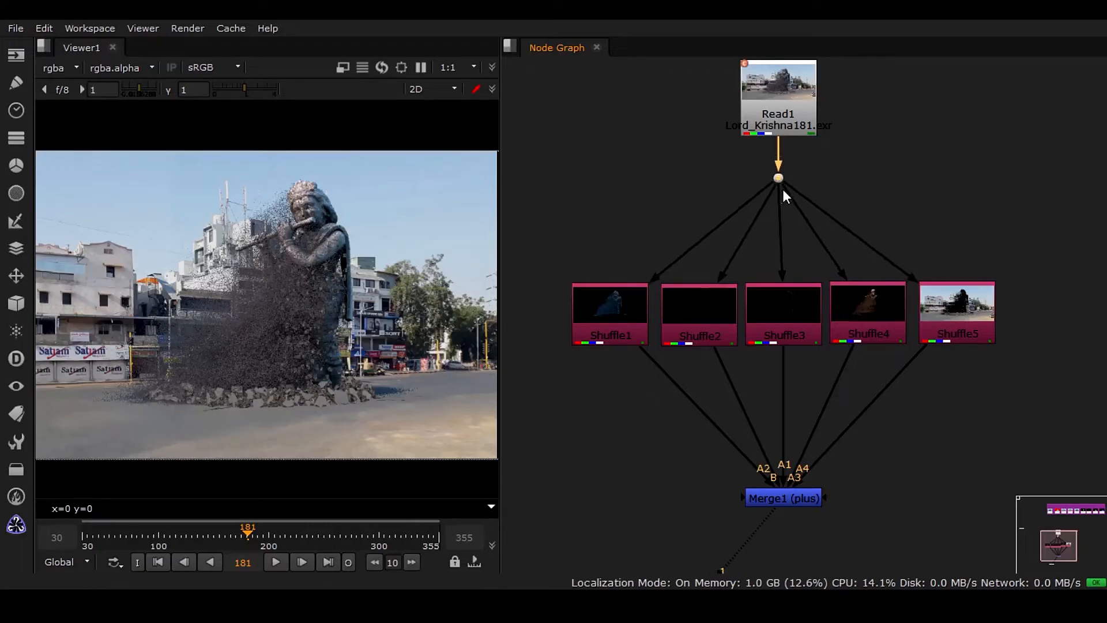
left_click_drag(780, 142, 790, 103)
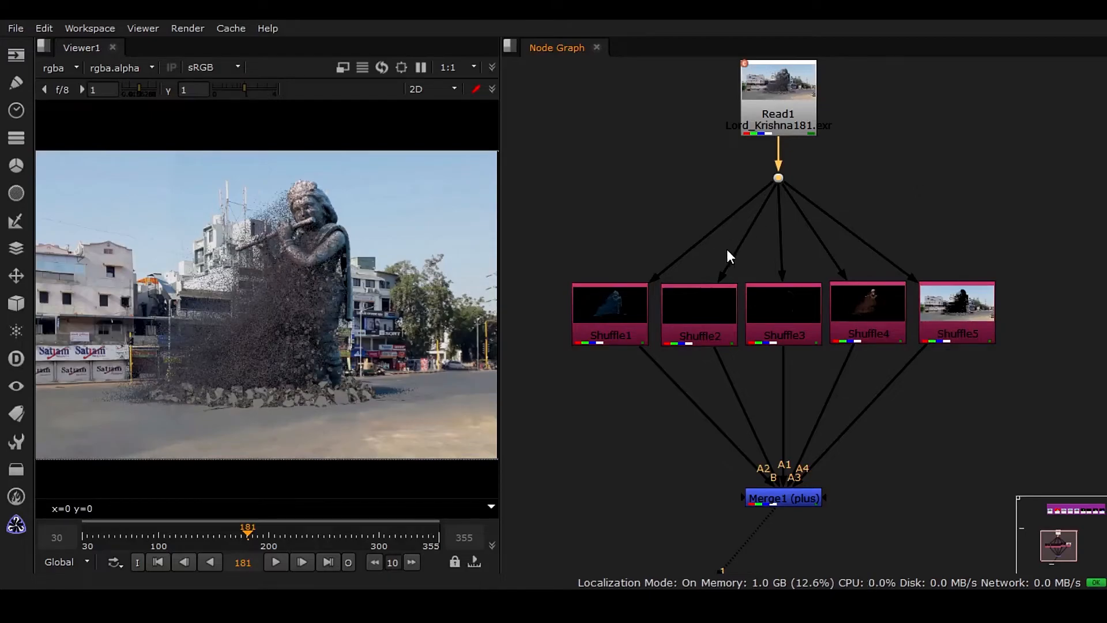
- Select the five Shuffle nodes and examine the merged result on the statue's upper body in the viewer
scroll(727, 249, "down", 1)
left_click_drag(549, 236, 1001, 367)
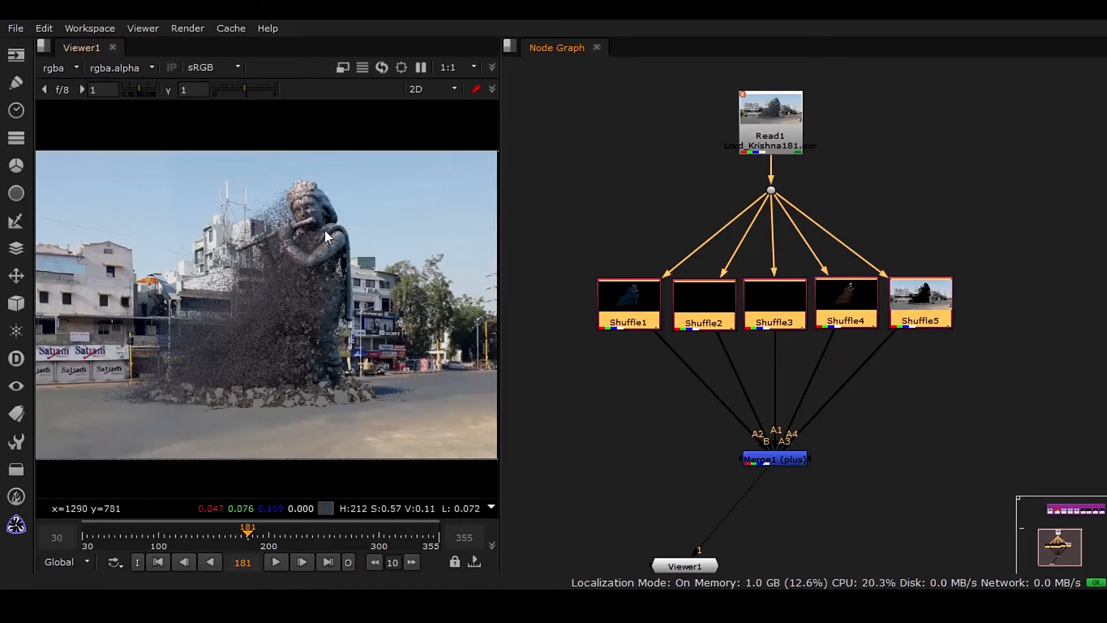
scroll(857, 354, "up", 2)
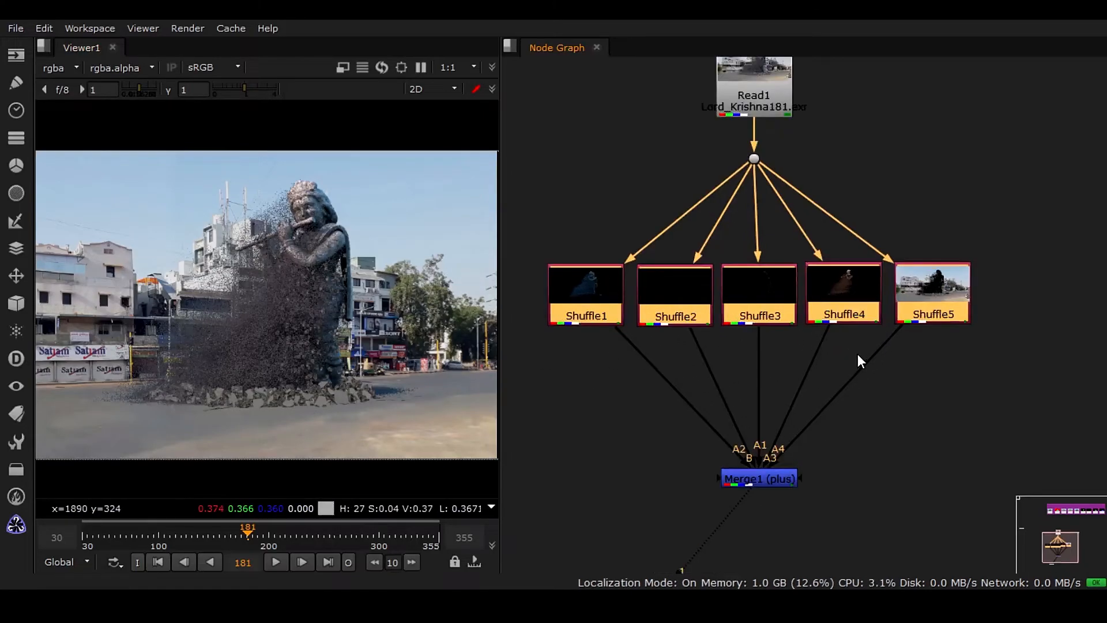
scroll(358, 233, "up", 1)
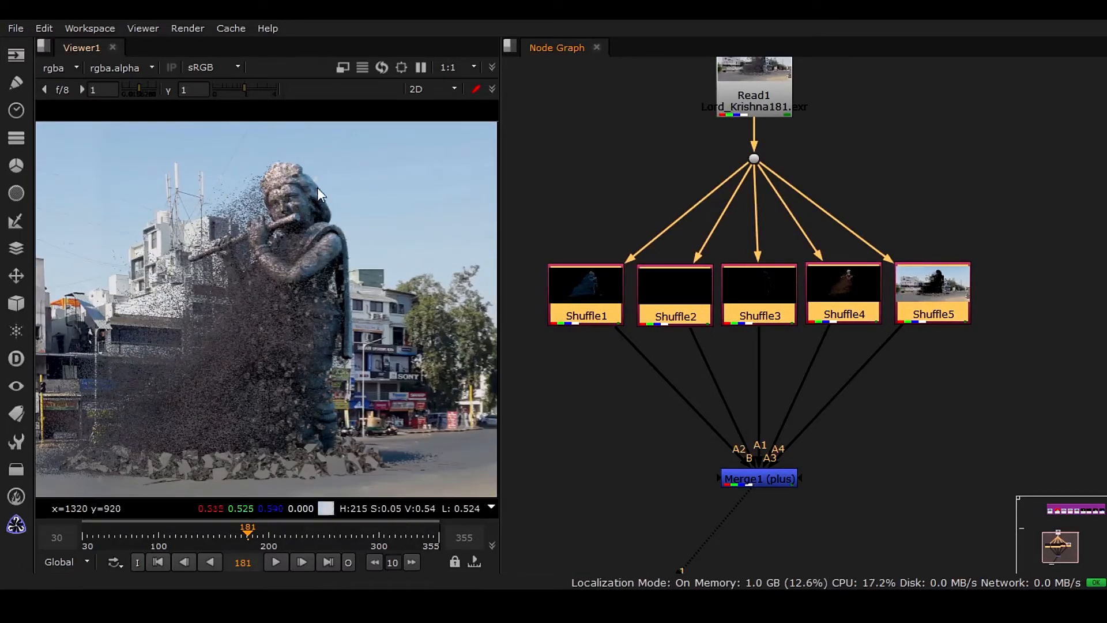
scroll(323, 175, "up", 2)
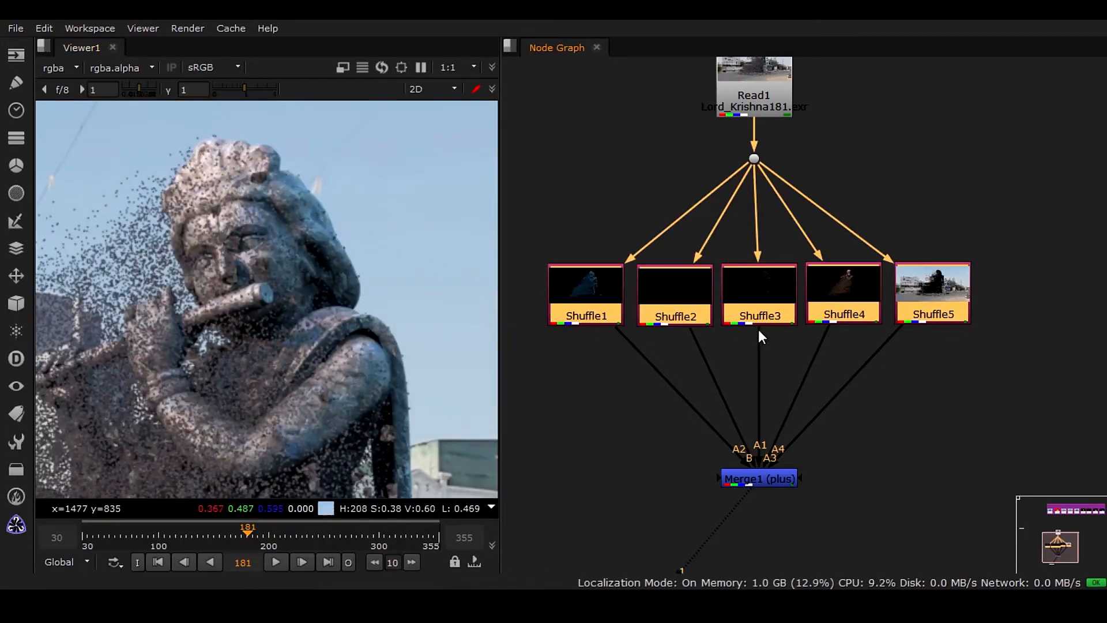
- Add a Grade node between Shuffle3 and Merge1 and raise its multiply value to brighten the pass
scroll(759, 330, "up", 2)
left_click(770, 296)
key("g")
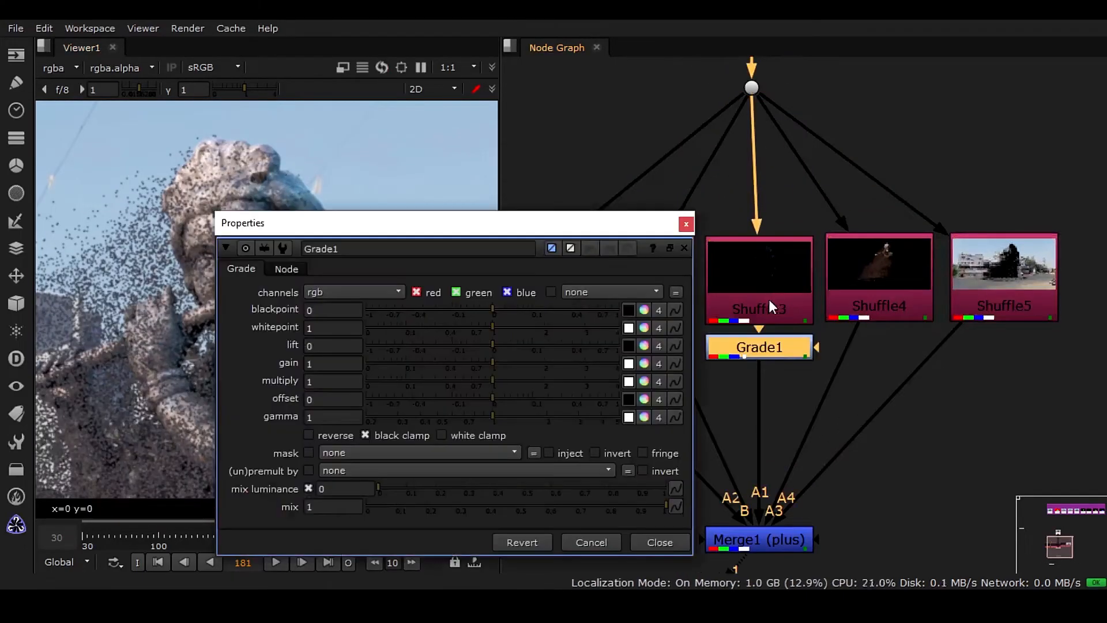
left_click_drag(460, 228, 712, 188)
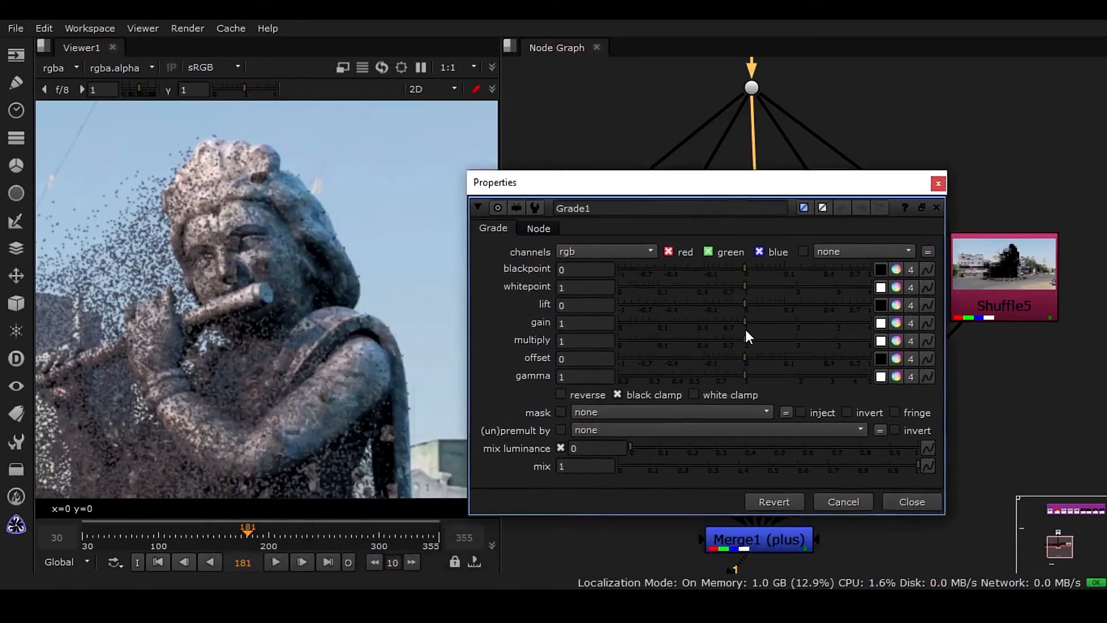
left_click_drag(745, 340, 833, 353)
left_click(845, 495)
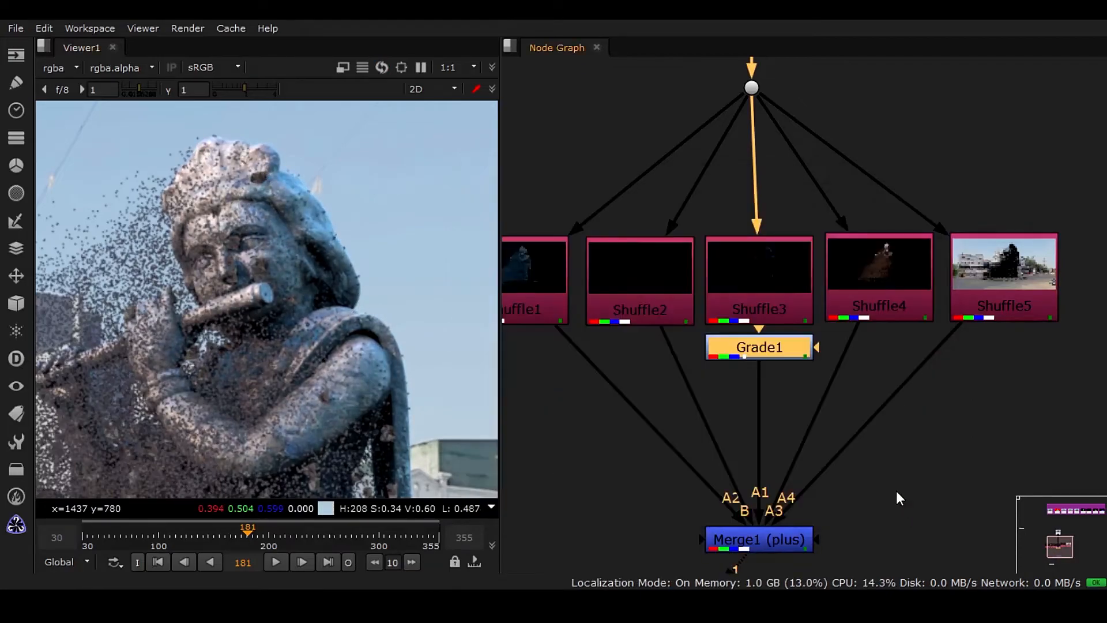
- Add a Grade node after Shuffle4 with multiply 1.72, red gain 1.18 and blue gain 0.64, and view the full frame
left_click(880, 308)
key("g")
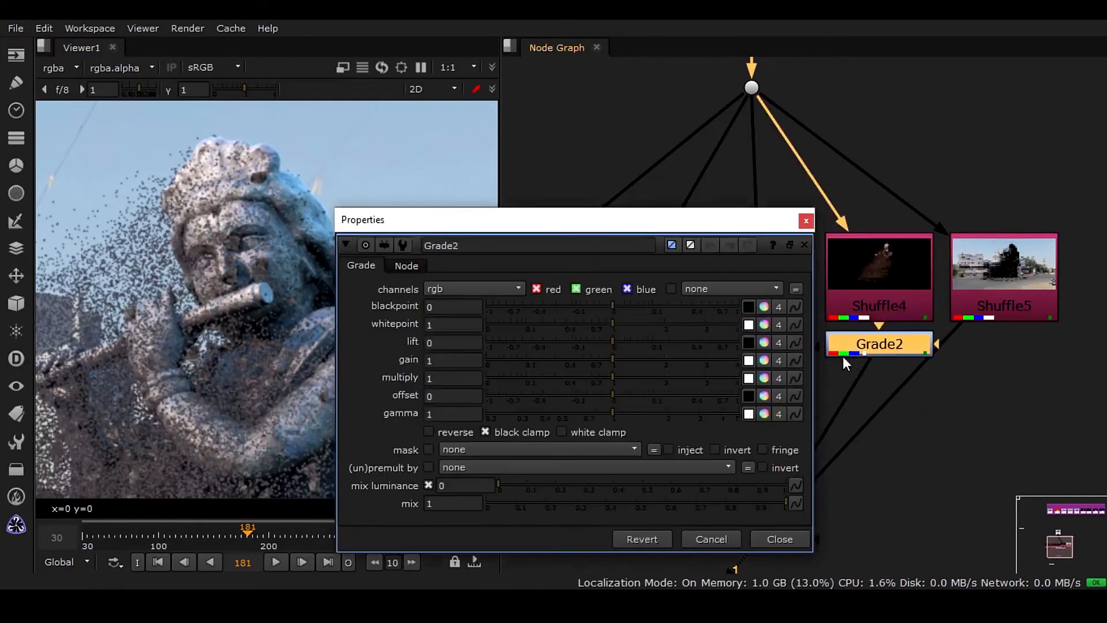
left_click_drag(616, 226, 748, 156)
mouse_move(752, 305)
left_mouse_down()
mouse_move(817, 304)
mouse_move(757, 310)
mouse_move(788, 316)
mouse_move(786, 305)
mouse_move(753, 307)
left_mouse_up()
left_click(902, 290)
left_click_drag(743, 344, 720, 347)
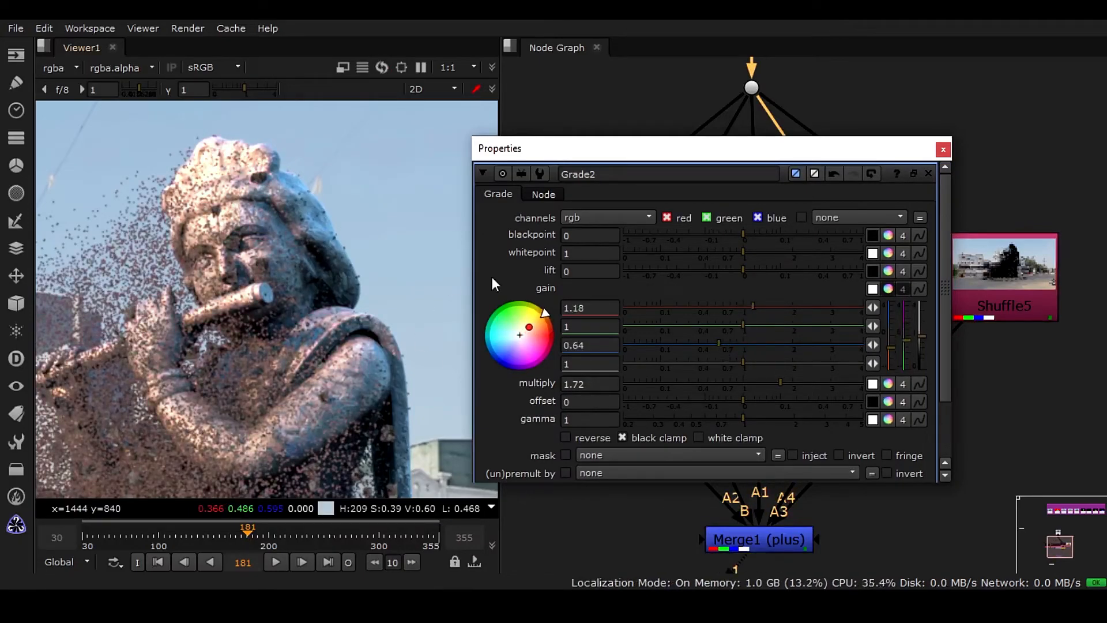
left_click(943, 150)
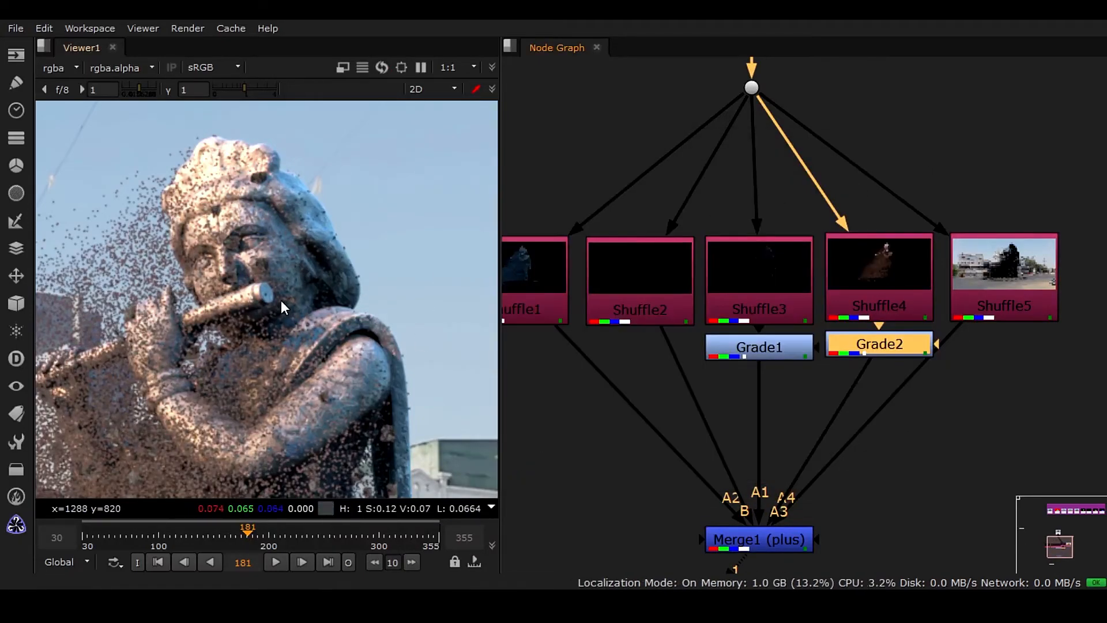
key("f")
- Delete the two Grade nodes below Shuffle3 and Shuffle4
mouse_move(694, 333)
left_mouse_down()
mouse_move(923, 380)
mouse_move(713, 331)
left_mouse_up()
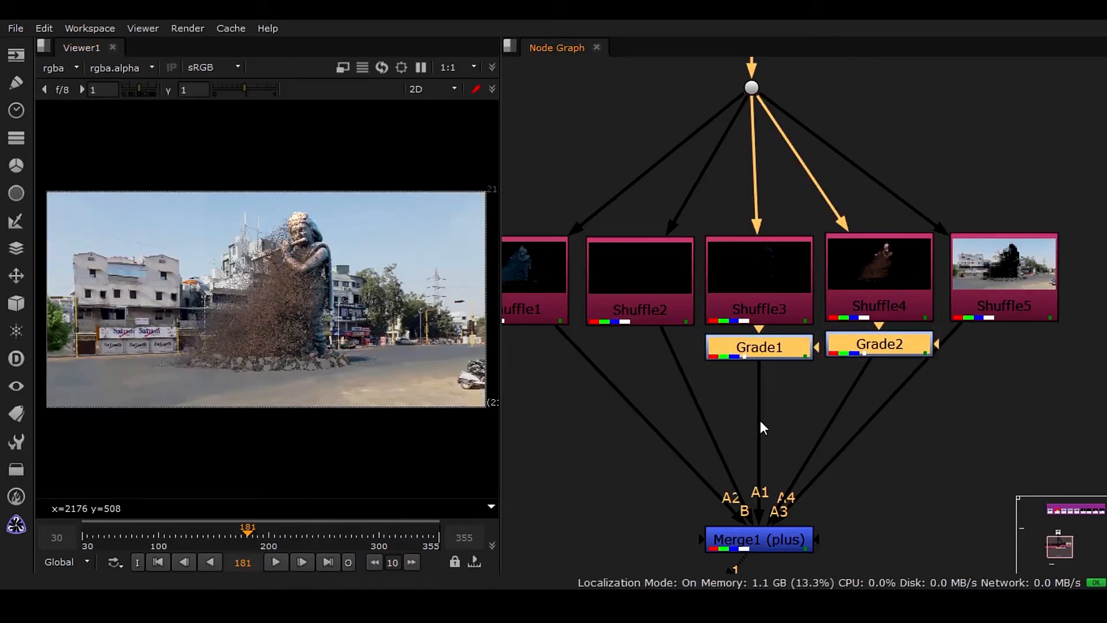
key("Delete")
key("f")
middle_click_drag(819, 348, 800, 382)
middle_click_drag(823, 334, 817, 347)
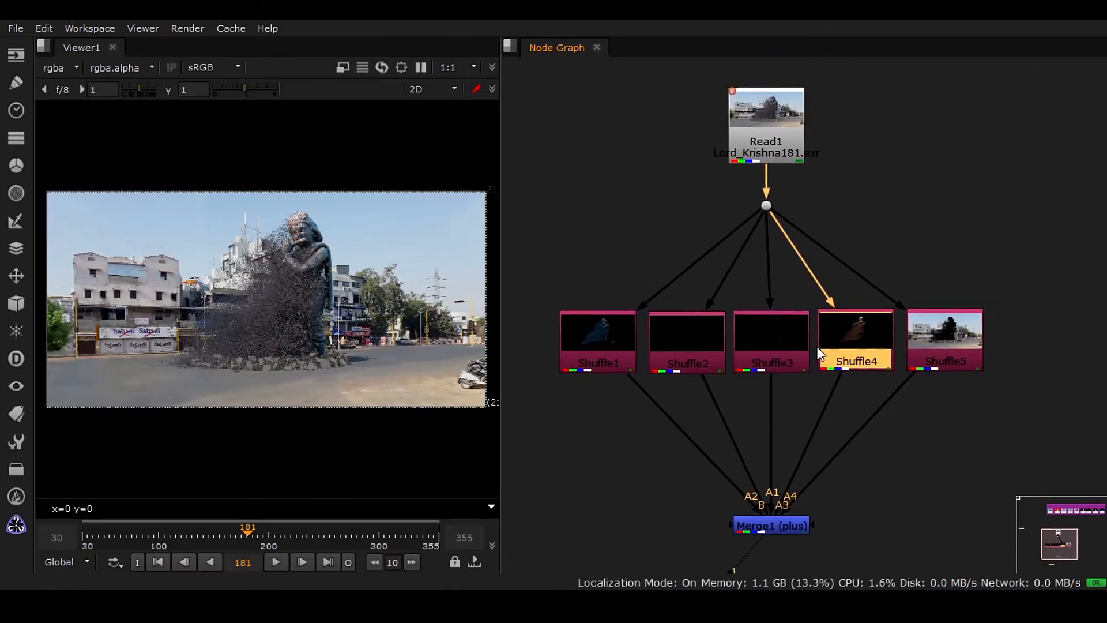
- Compare the original Read1 render with the recombined Merge1 result by alternating between them in the viewer
left_click(788, 142)
key("1")
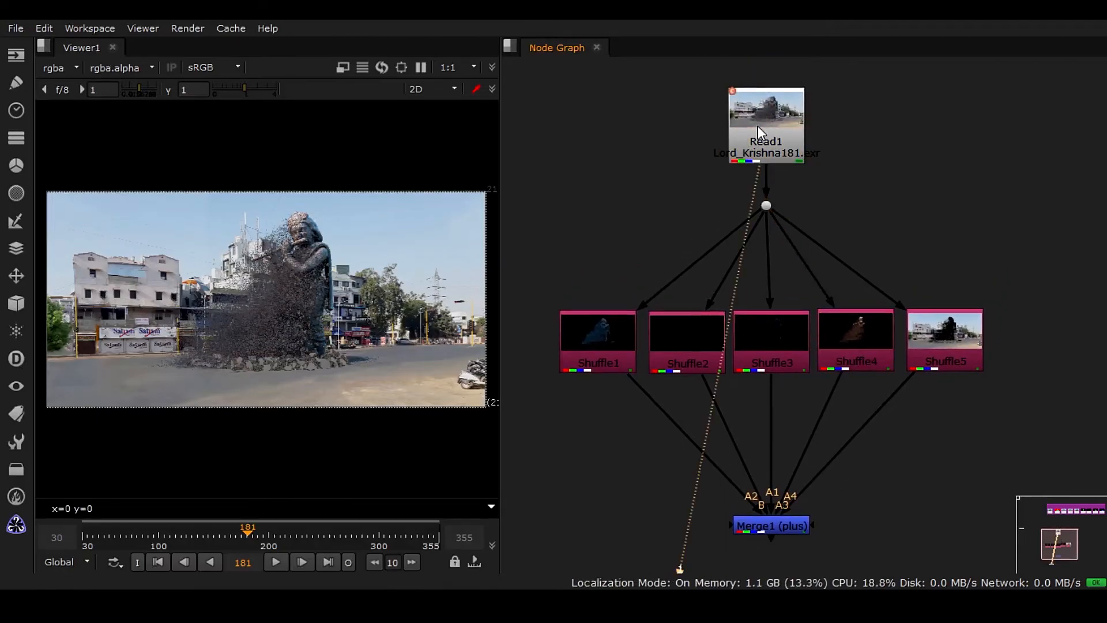
left_click(793, 527)
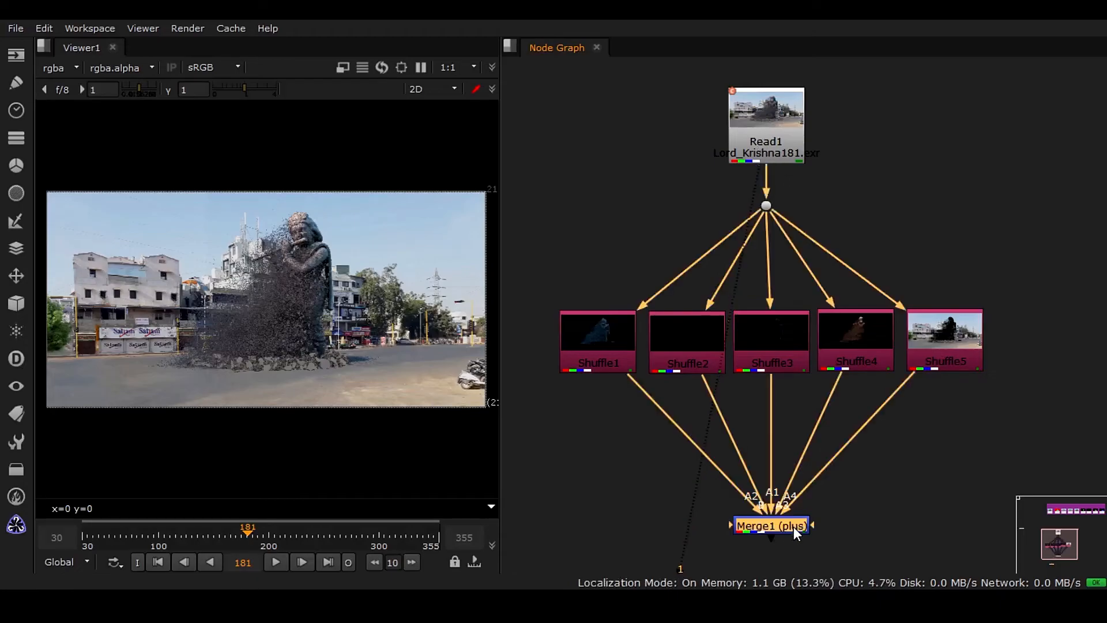
key("1")
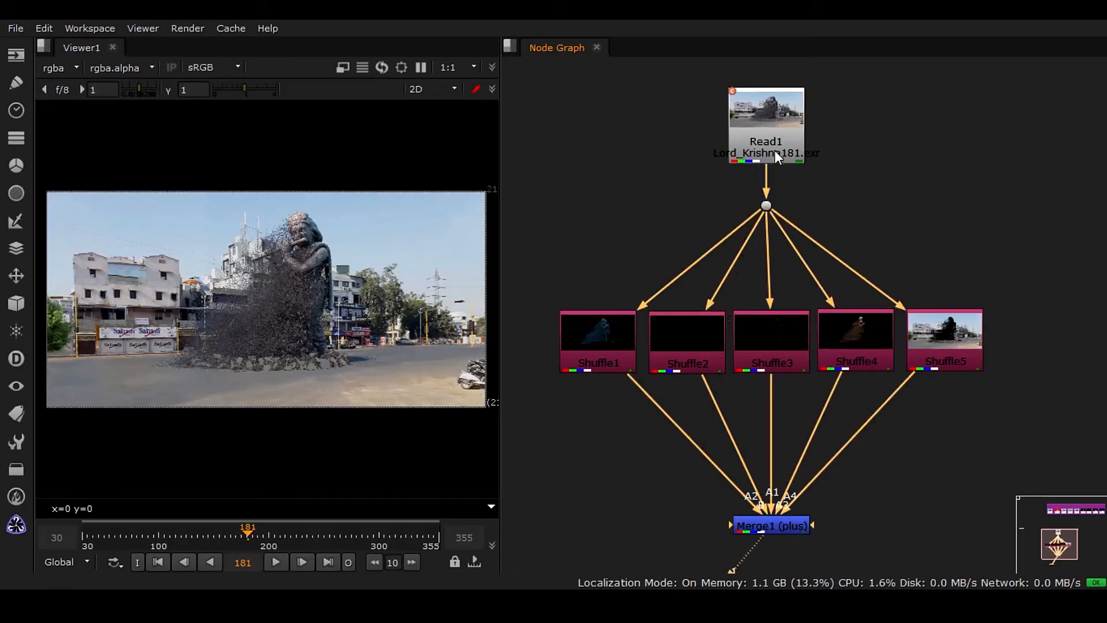
left_click(772, 151)
key("1")
left_click(786, 526)
key("1")
key("f")
middle_click_drag(820, 213, 670, 211)
left_click_drag(549, 94, 1031, 238)
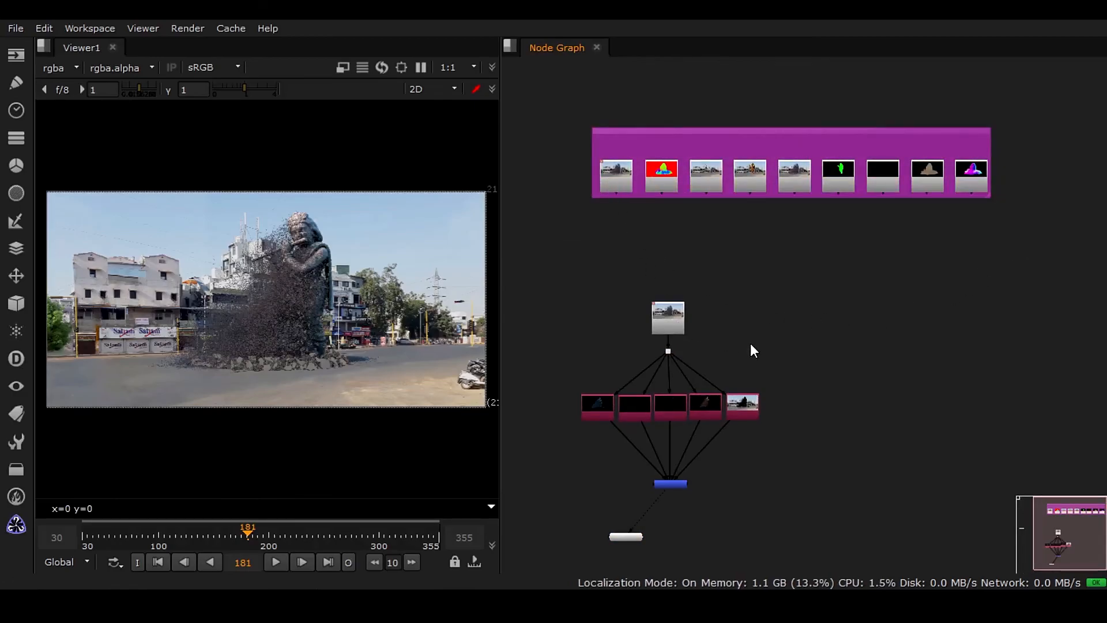
middle_click_drag(751, 344, 770, 326)
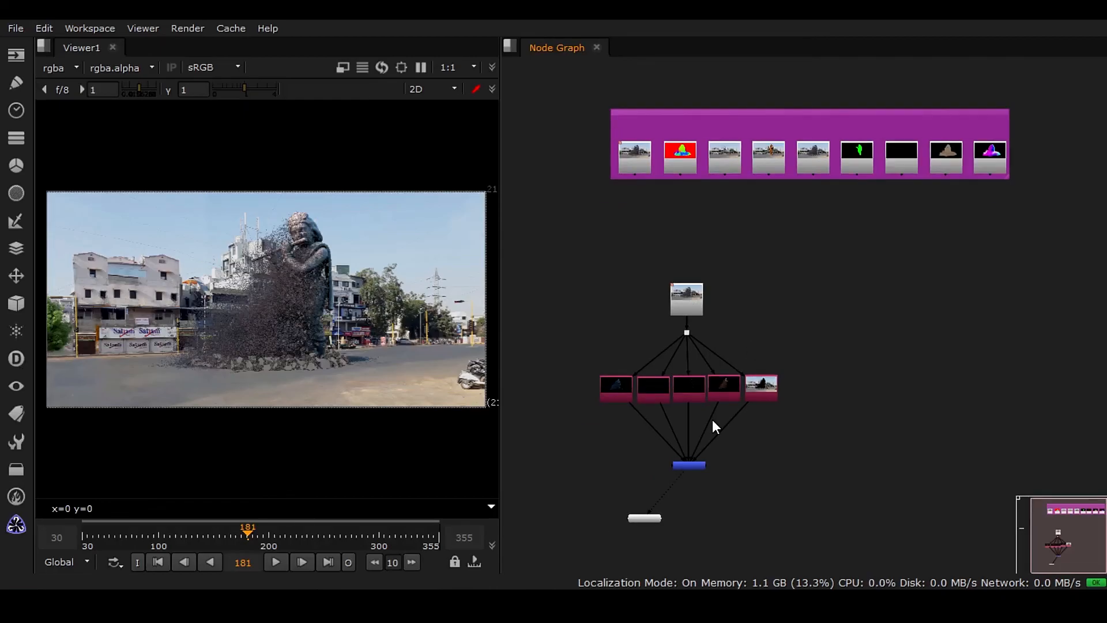